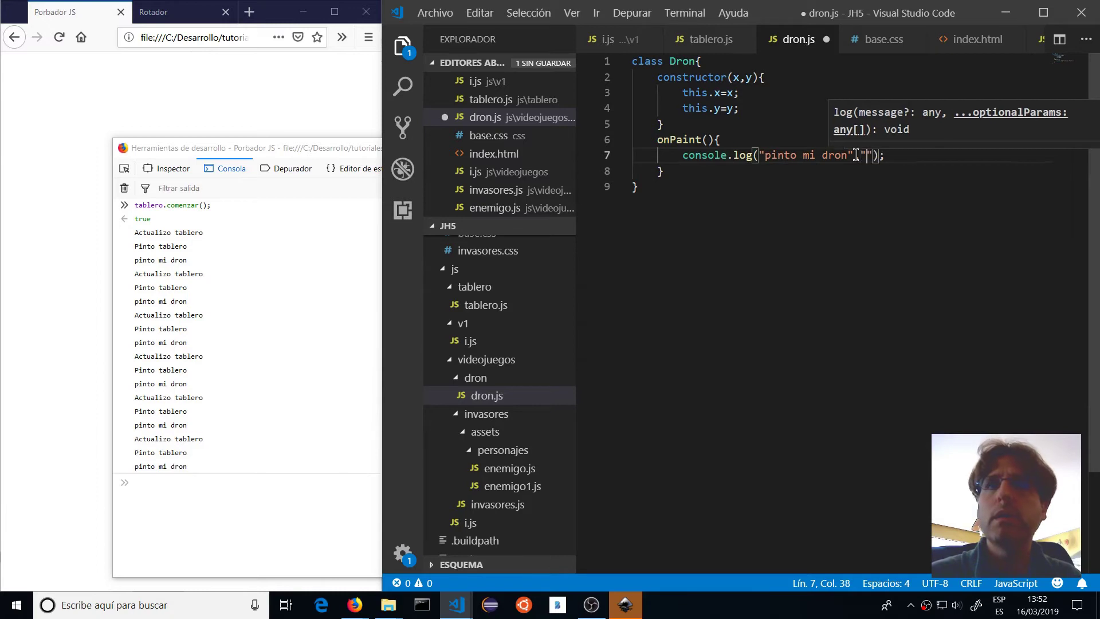
Add x+"-"+y as the second argument of the console.log call in the Dron class's onPaint method
{"action": "type", "text": "\""}
{"action": "key", "text": "Down"}
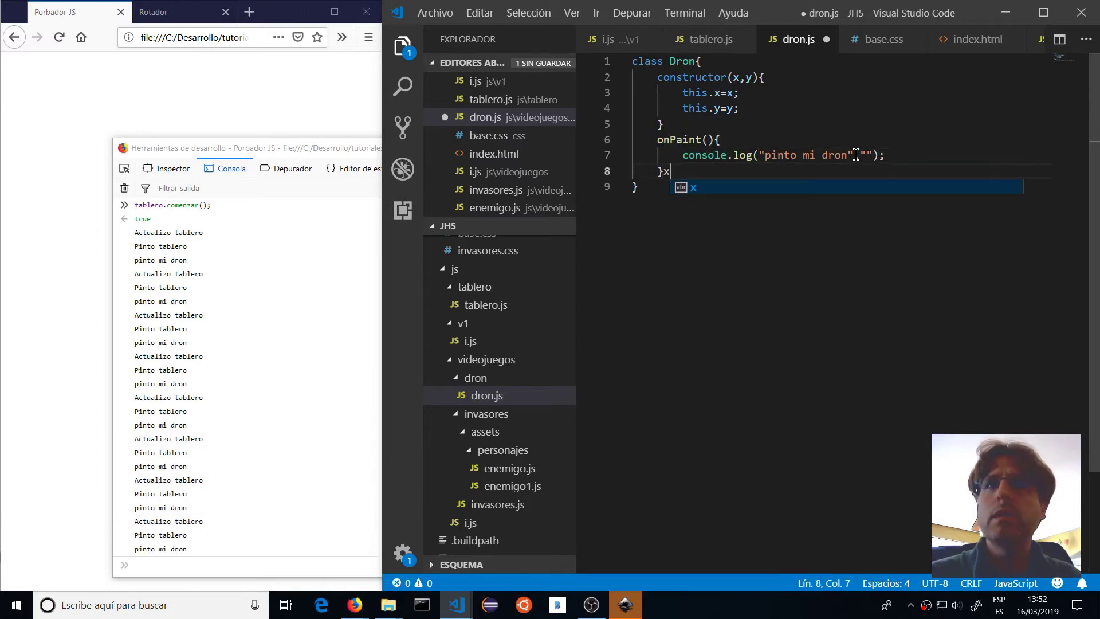
{"action": "key", "text": "Up"}
{"action": "key", "text": "End"}
{"action": "key", "text": "Left"}
{"action": "key", "text": "Left"}
{"action": "key", "text": "Left"}
{"action": "key", "text": "Left"}
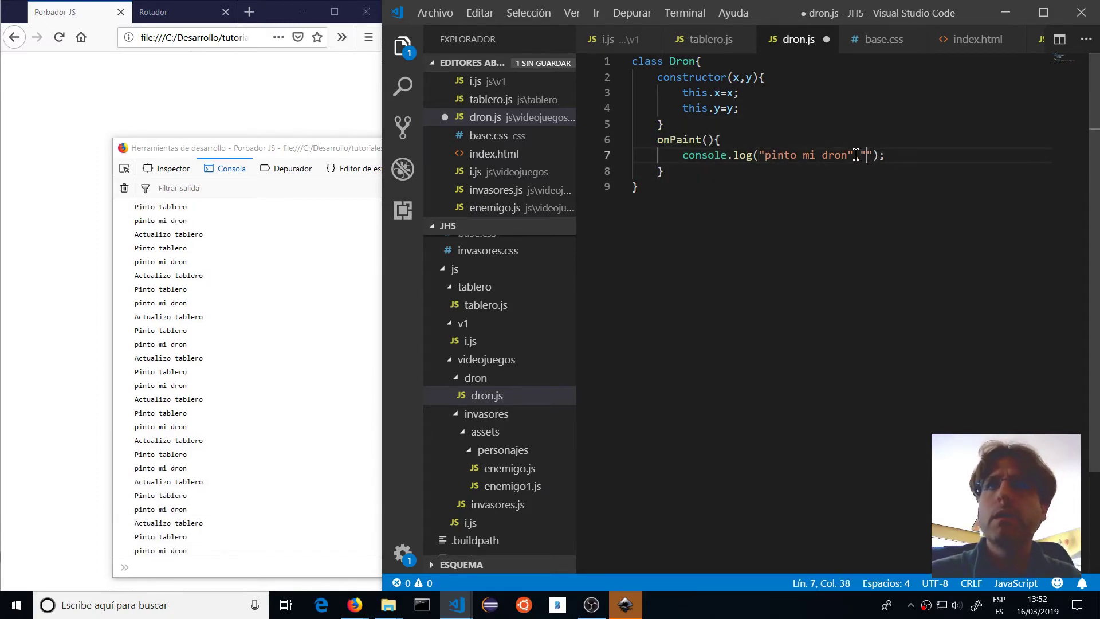
{"action": "type", "text": "x+"}
{"action": "key", "text": "Right"}
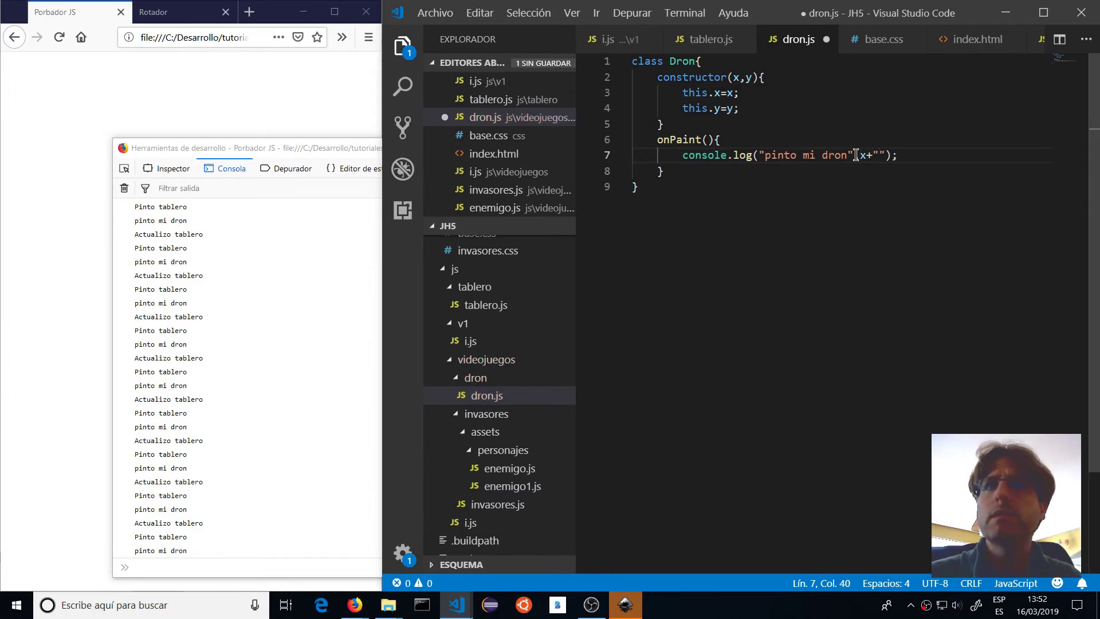
{"action": "key", "text": "Right"}
{"action": "type", "text": "+"}
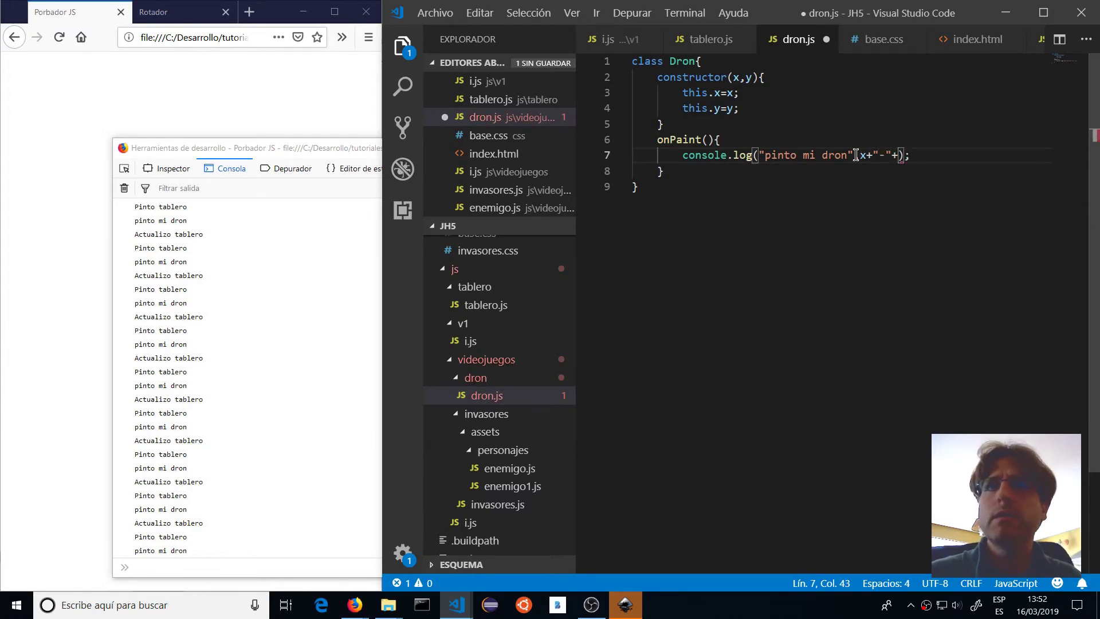
{"action": "type", "text": "y"}
Prefix both y and x with this. in the onPaint console.log call and save dron.js
{"action": "key", "text": "Escape"}
{"action": "key", "text": "Left"}
{"action": "key", "text": "Left"}
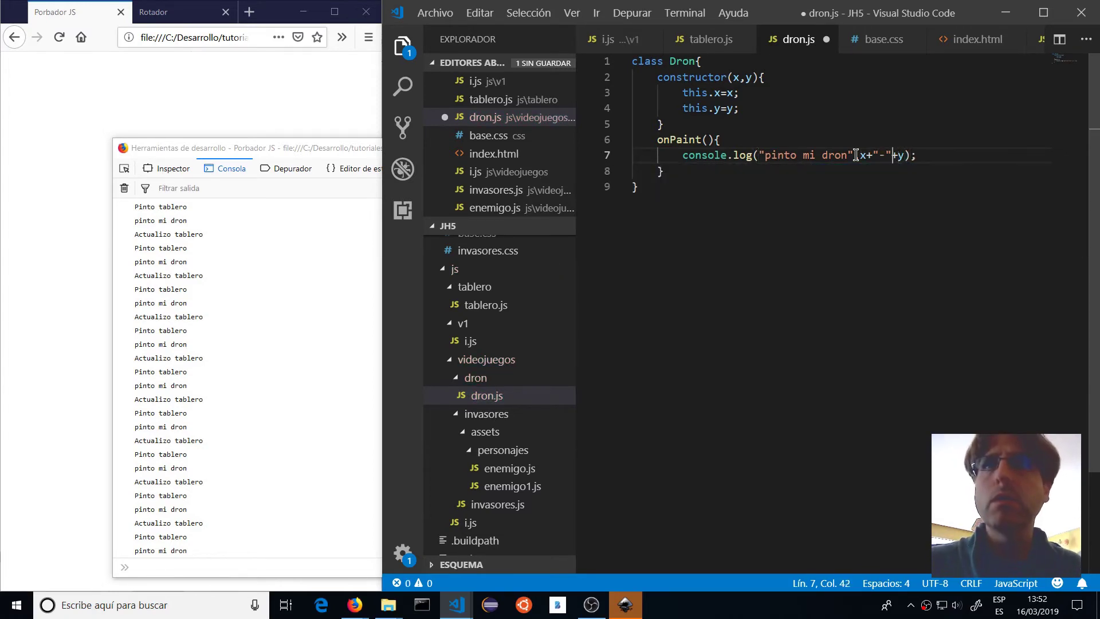
{"action": "type", "text": "this."}
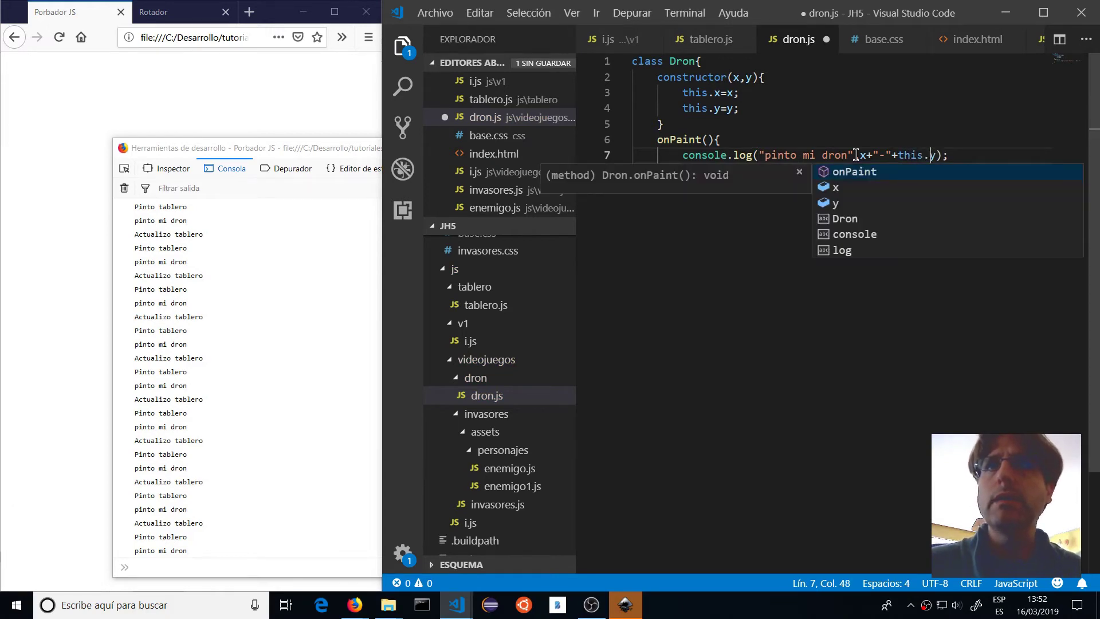
{"action": "key", "text": "Escape"}
{"action": "left_click", "coordinate": [855, 154]}
{"action": "type", "text": "tj"}
{"action": "key", "text": "BackSpace"}
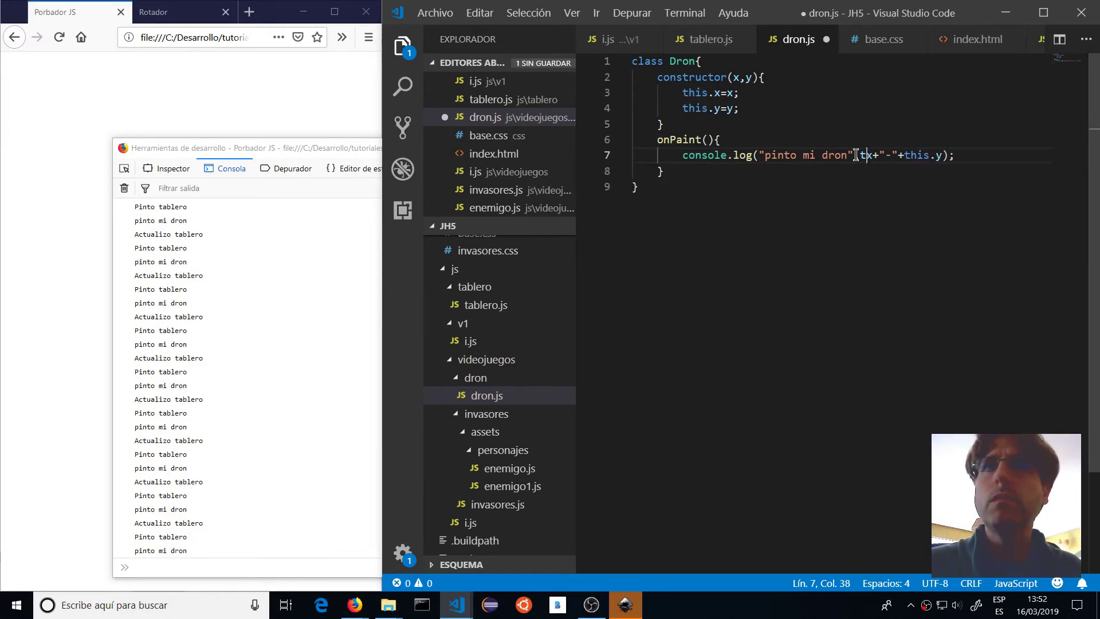
{"action": "type", "text": "his."}
{"action": "key", "text": "ctrl+s"}
Reload the Porbador JS page in Firefox and run tablero.comenzar(); in its console to check the drone's log output
{"action": "left_click", "coordinate": [224, 328]}
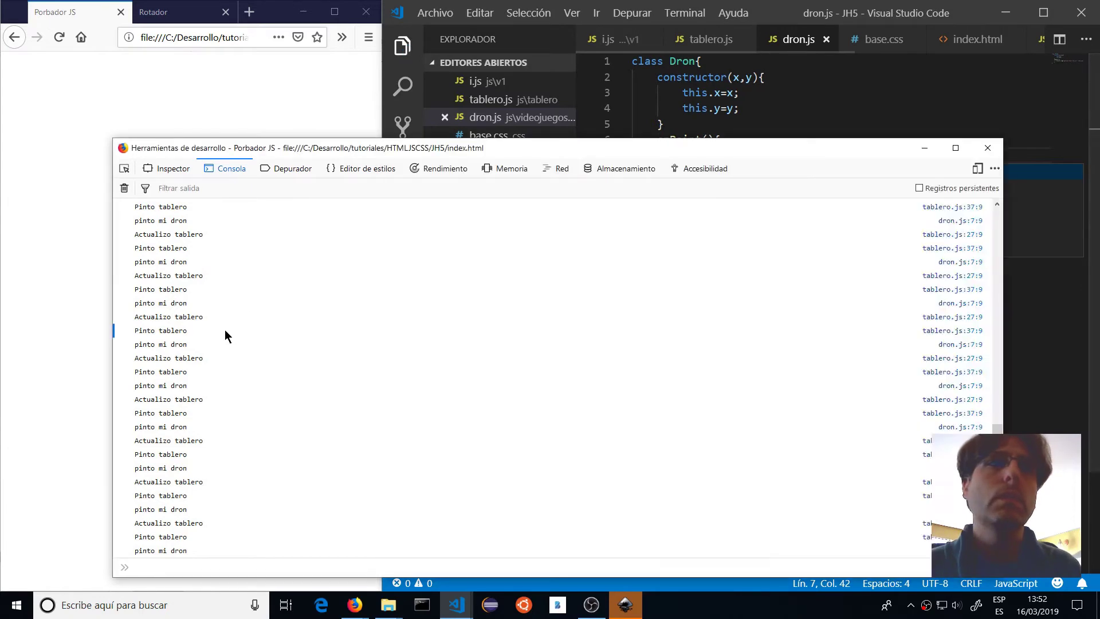
{"action": "key", "text": "F5"}
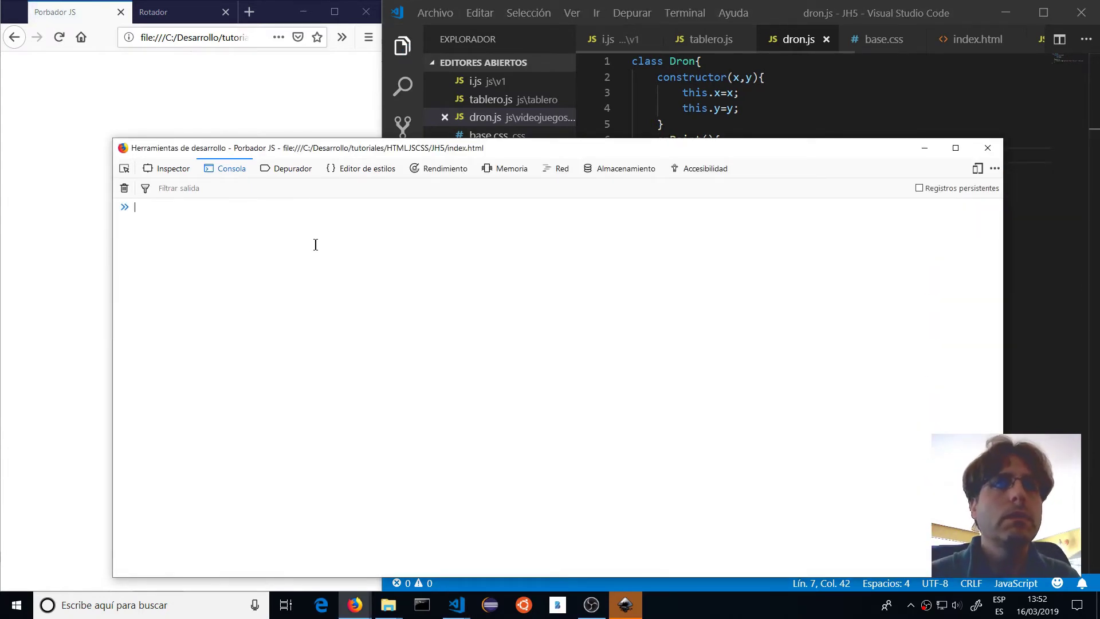
{"action": "key", "text": "Up"}
{"action": "key", "text": "Return"}
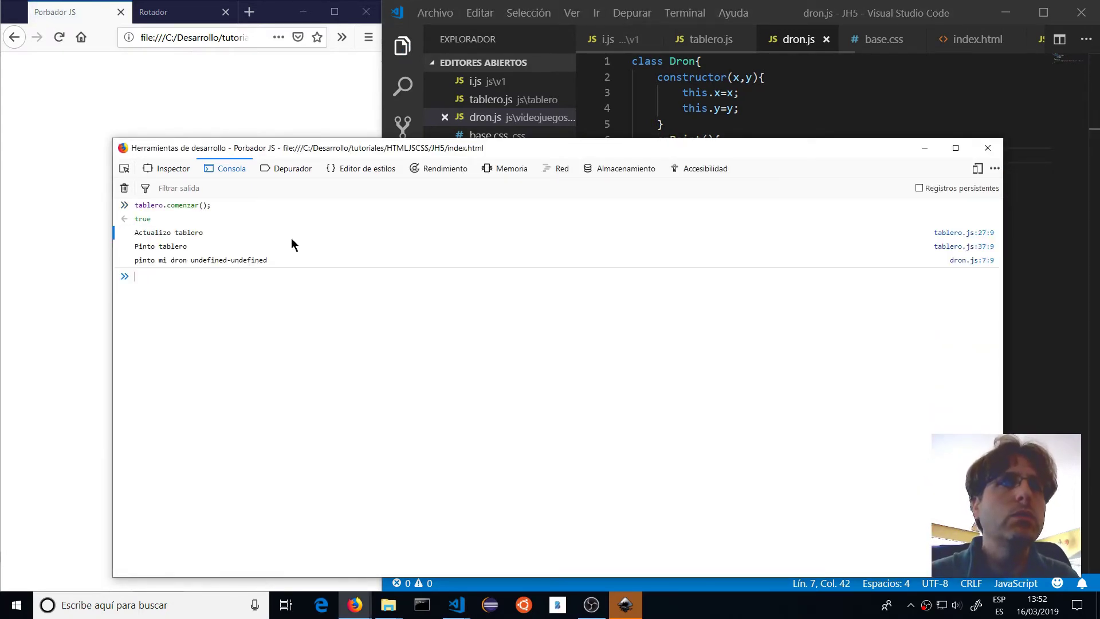
Back in Visual Studio Code, insert x=x|0; as the first line of the Dron constructor
{"action": "left_click", "coordinate": [790, 101]}
{"action": "left_click", "coordinate": [799, 106]}
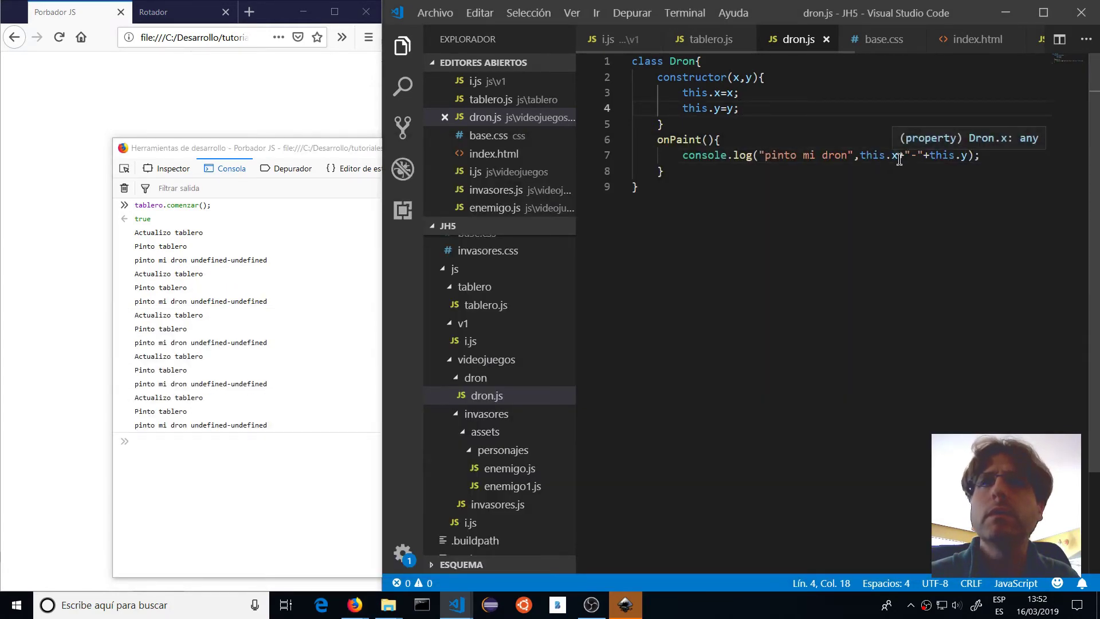
{"action": "left_click", "coordinate": [748, 77]}
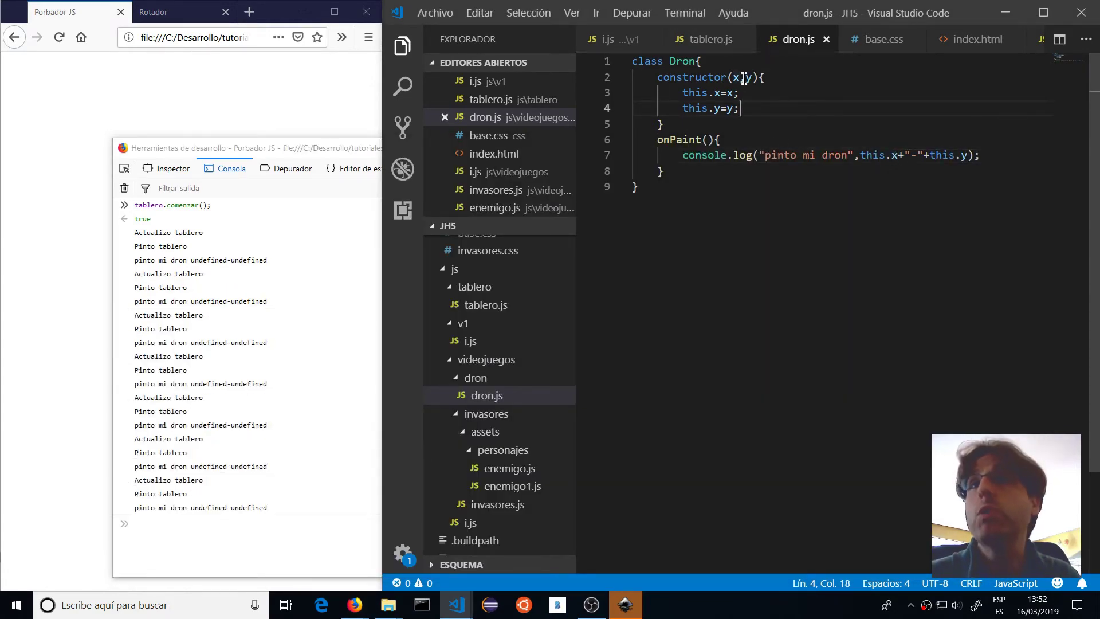
{"action": "key", "text": "End"}
{"action": "key", "text": "Return"}
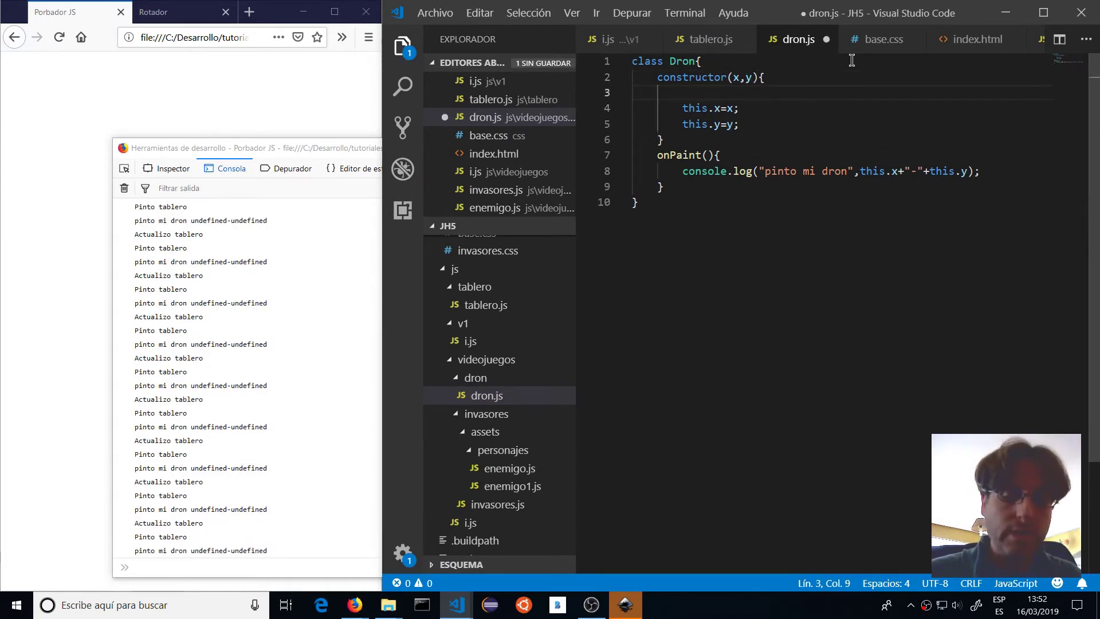
{"action": "type", "text": "x="}
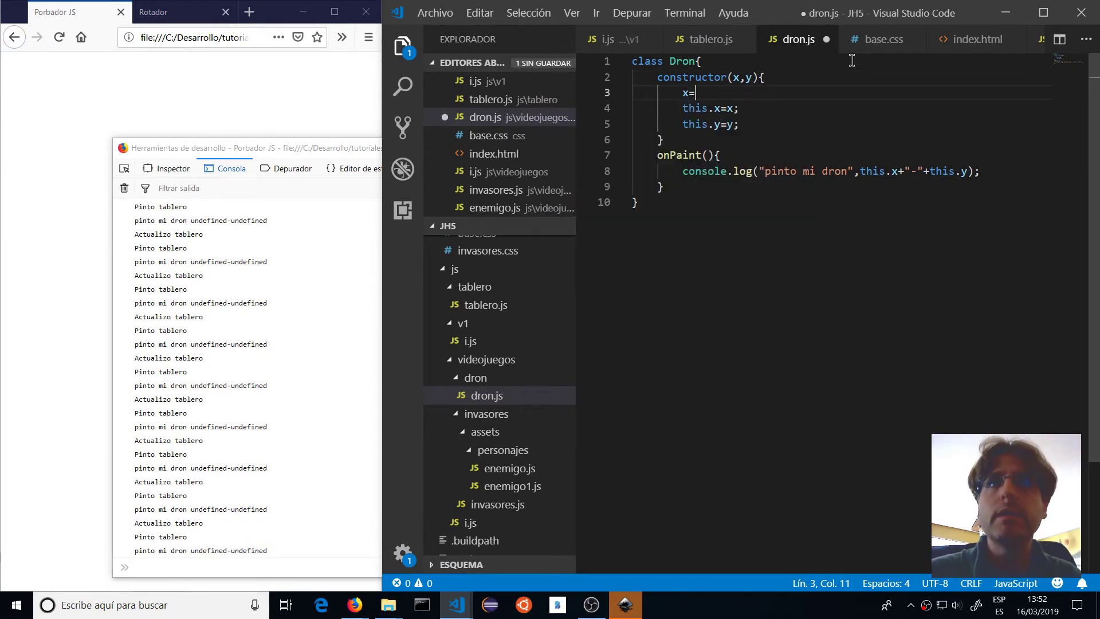
{"action": "type", "text": "x@"}
{"action": "key", "text": "BackSpace"}
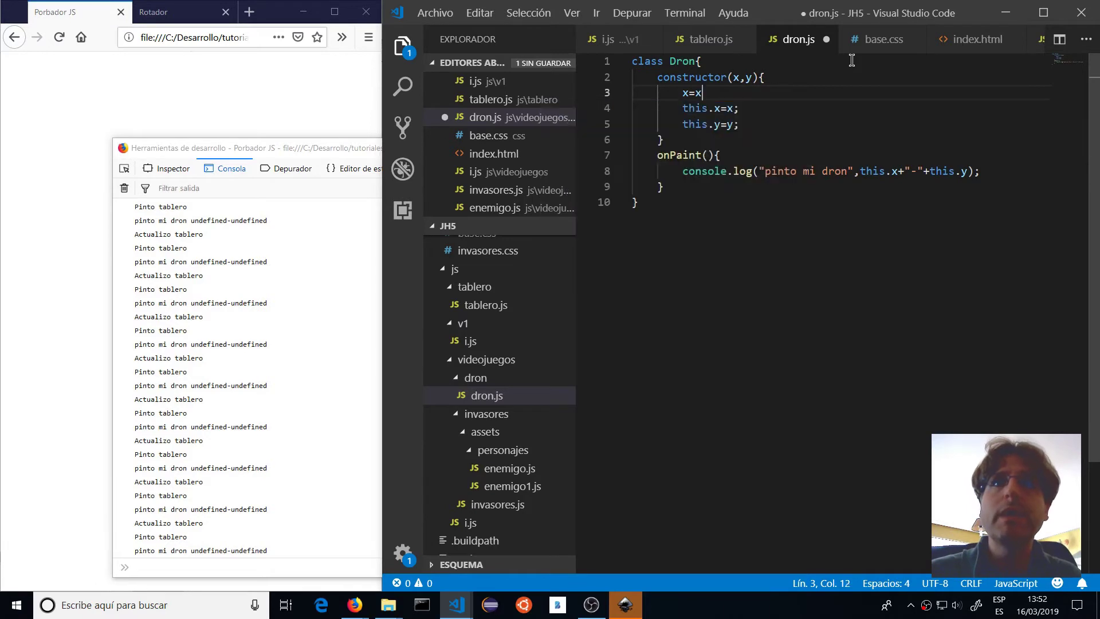
{"action": "type", "text": "#"}
{"action": "key", "text": "BackSpace"}
{"action": "type", "text": "@|"}
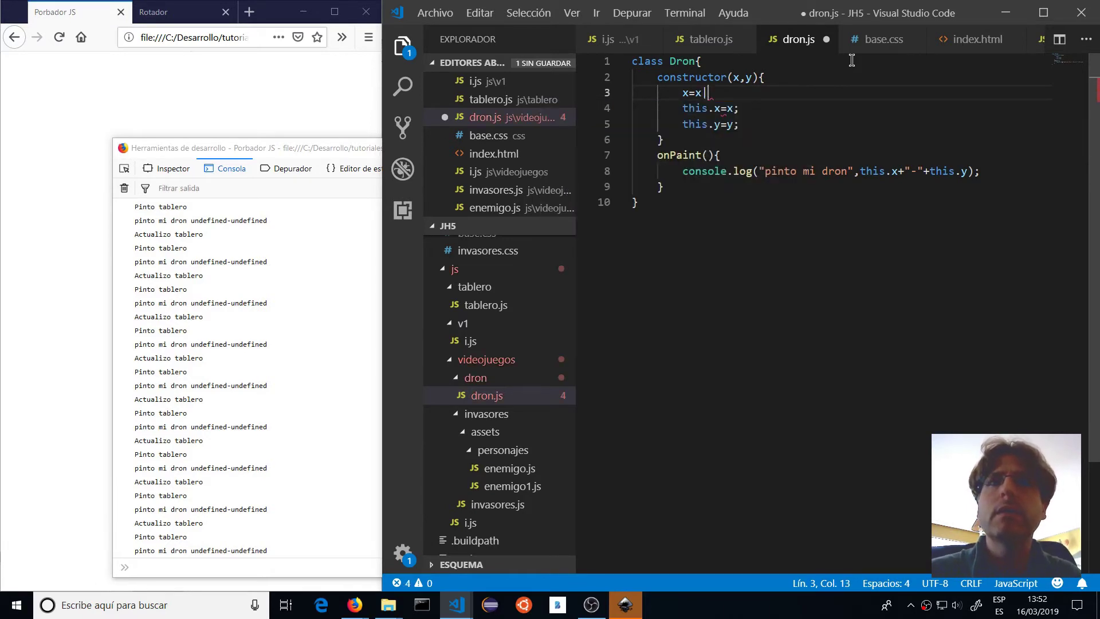
{"action": "type", "text": ";"}
Duplicate the x=x|0; line below itself, change the copy to y=y|0; and save dron.js
{"action": "key", "text": "shift+Home"}
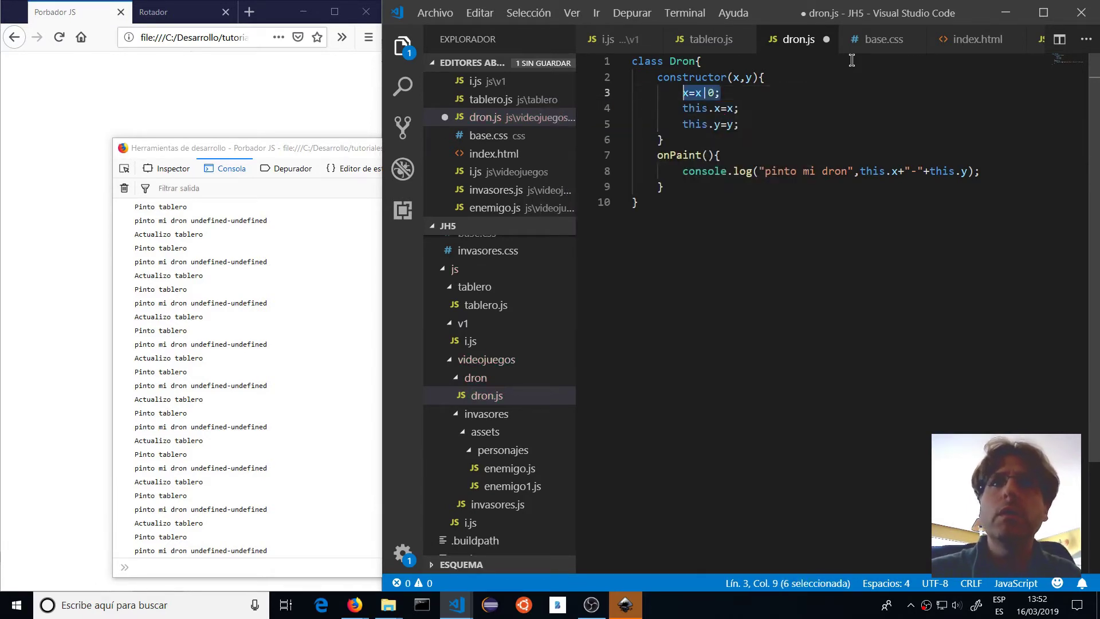
{"action": "key", "text": "ctrl+c"}
{"action": "key", "text": "End"}
{"action": "key", "text": "Return"}
{"action": "key", "text": "ctrl+v"}
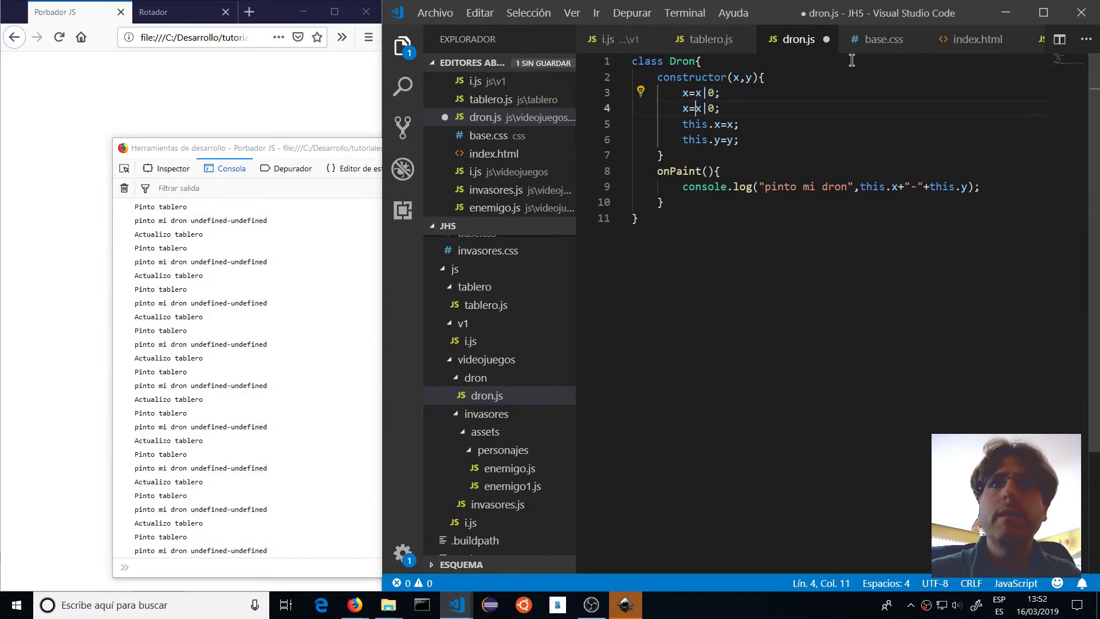
{"action": "key", "text": "Home"}
{"action": "key", "text": "shift+Right"}
{"action": "type", "text": "y"}
{"action": "key", "text": "Right"}
{"action": "key", "text": "Right"}
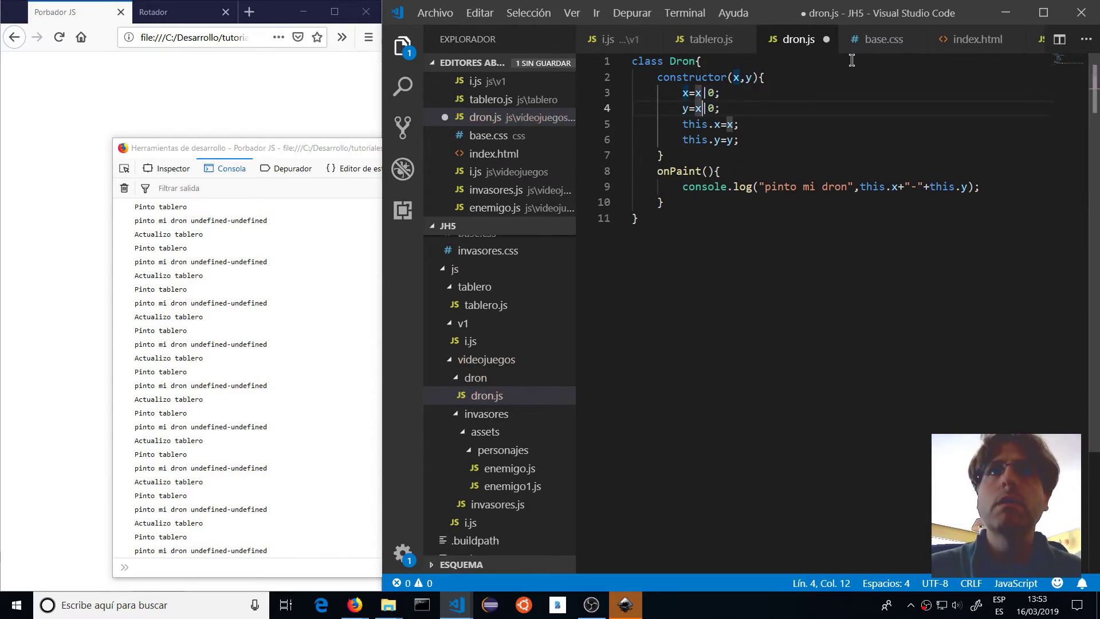
{"action": "key", "text": "BackSpace"}
{"action": "type", "text": "y"}
{"action": "key", "text": "ctrl+s"}
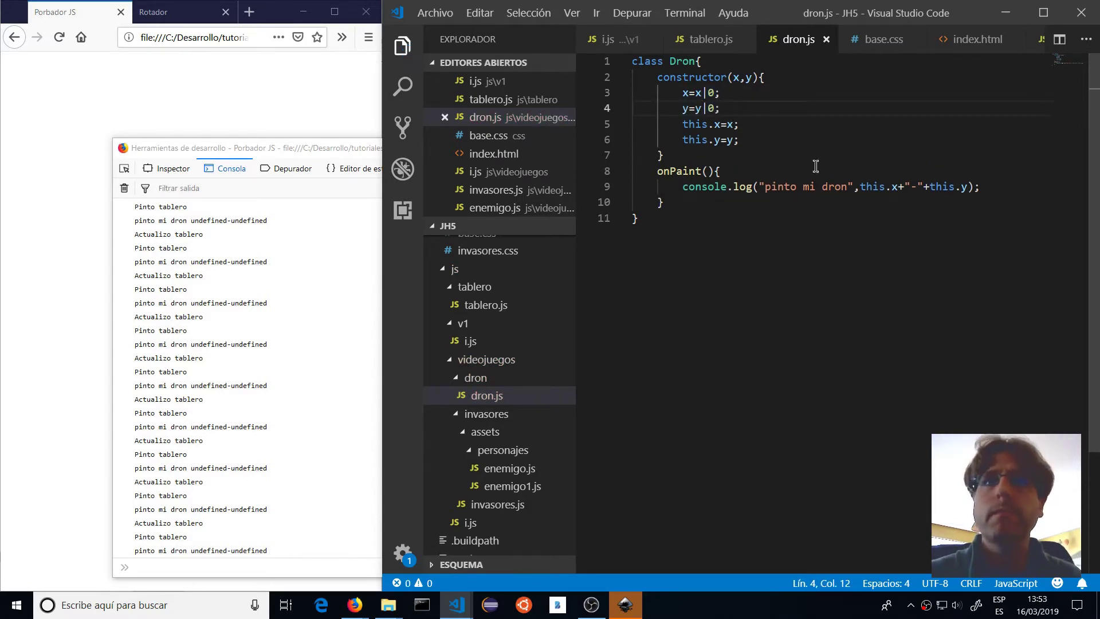
Reload the page in Firefox and rerun tablero.comenzar(); in the console to check the default drone coordinates
{"action": "left_click", "coordinate": [340, 359]}
{"action": "key", "text": "F5"}
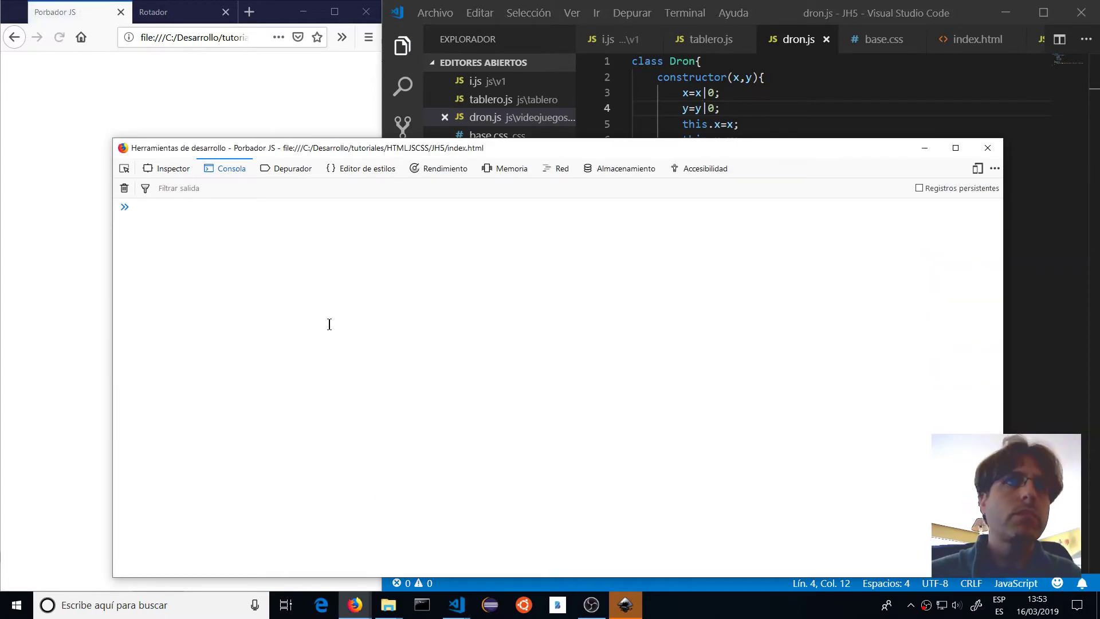
{"action": "key", "text": "Up"}
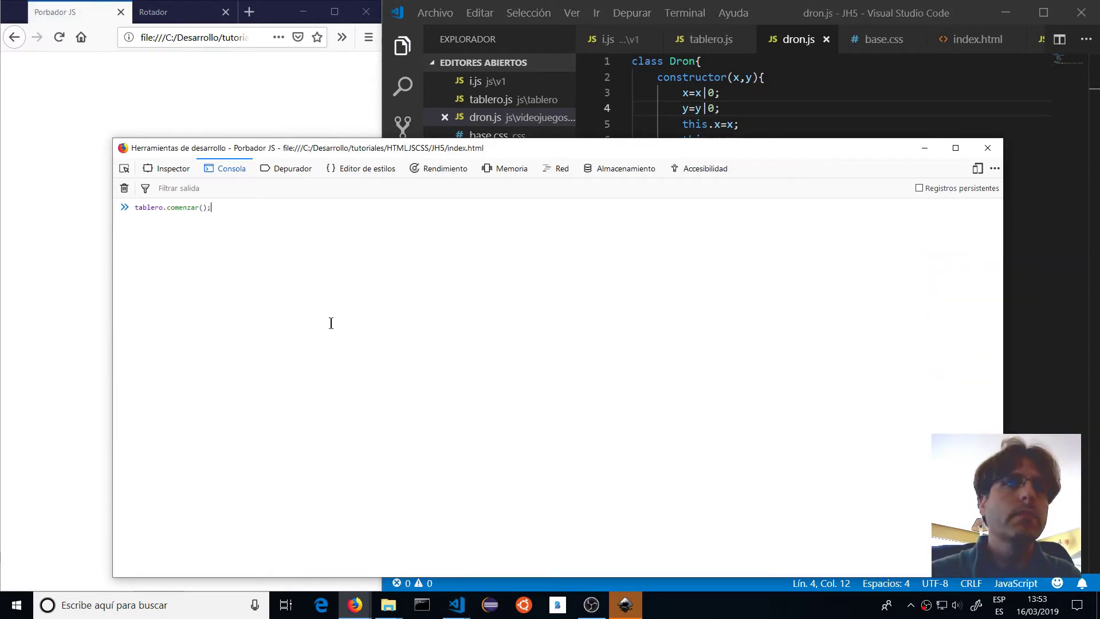
{"action": "key", "text": "Return"}
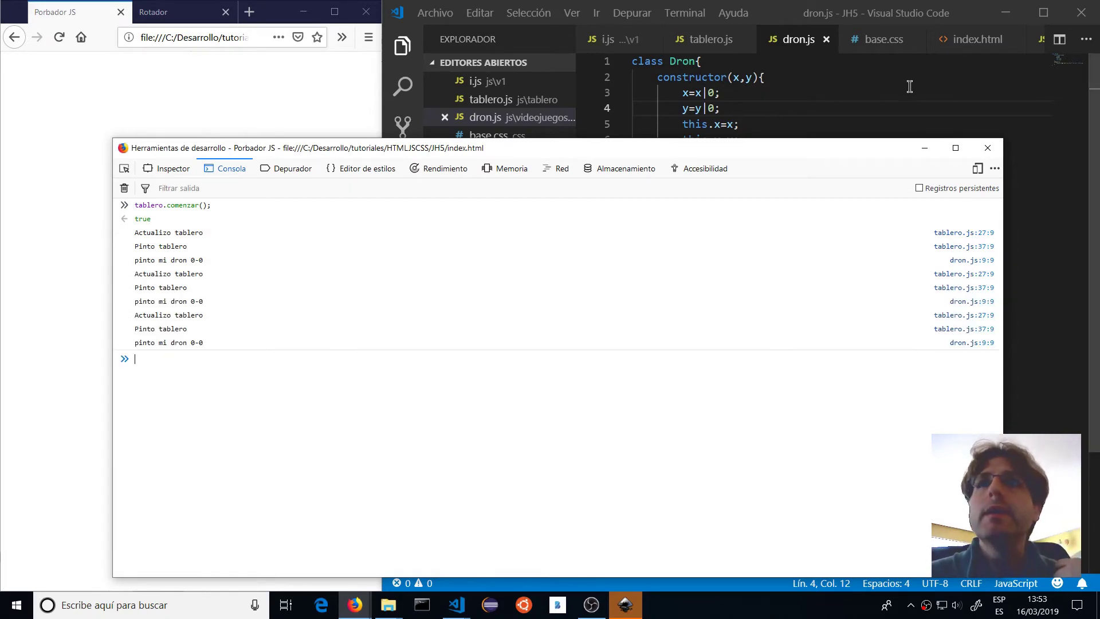
Switch to the blank document in Inkscape
{"action": "left_click", "coordinate": [625, 604]}
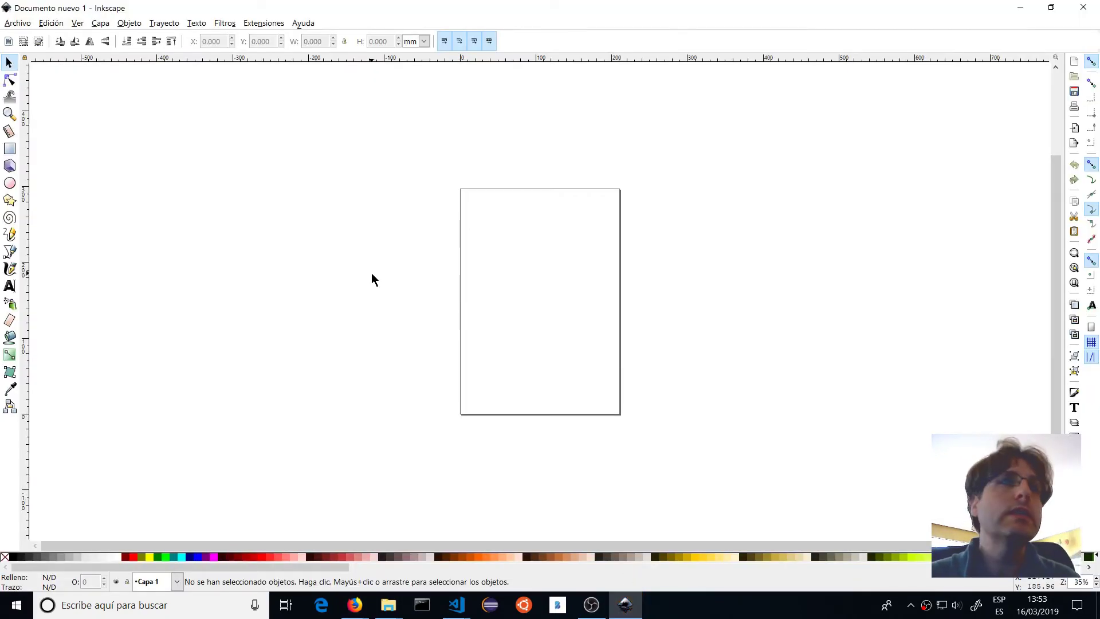
Draw a trial freeform path of curved segments on the page with the Bezier tool
{"action": "left_click", "coordinate": [10, 252]}
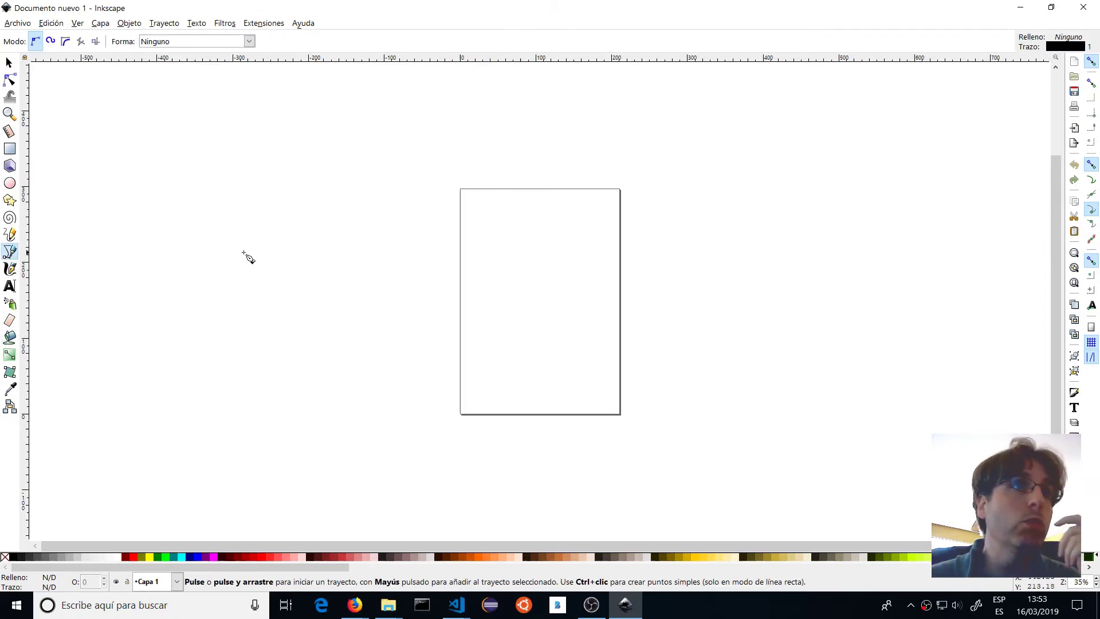
{"action": "left_click_drag", "start_coordinate": [521, 279], "coordinate": [570, 338]}
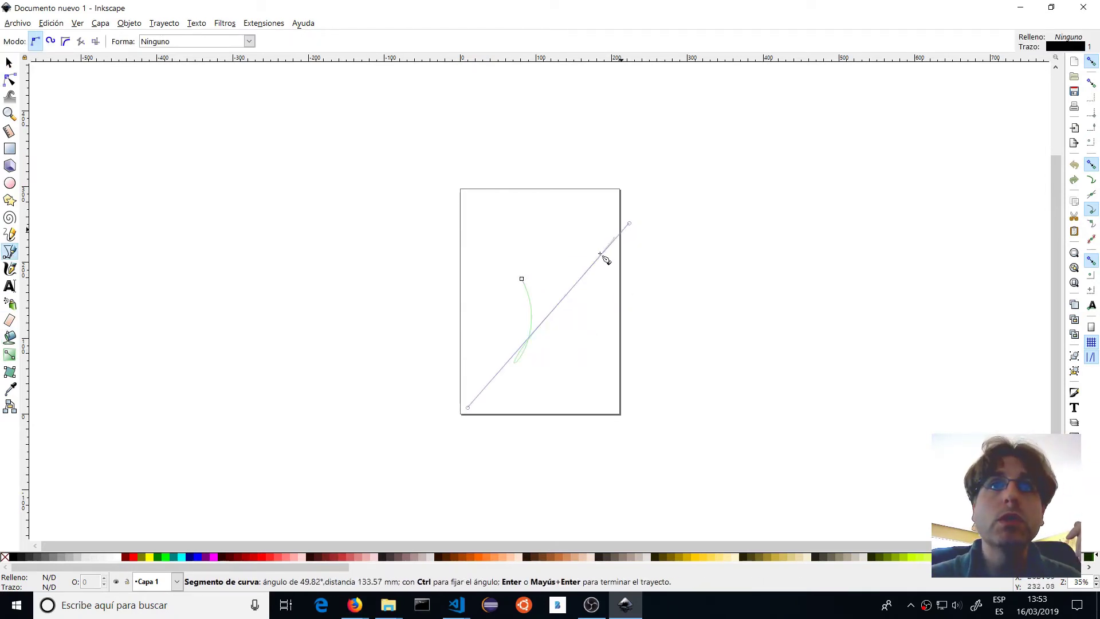
{"action": "left_click_drag", "start_coordinate": [529, 306], "coordinate": [566, 333]}
{"action": "left_click", "coordinate": [472, 362]}
{"action": "left_click_drag", "start_coordinate": [575, 232], "coordinate": [599, 276]}
{"action": "left_click_drag", "start_coordinate": [603, 353], "coordinate": [602, 373]}
{"action": "left_click", "coordinate": [529, 391]}
{"action": "left_click", "coordinate": [511, 391]}
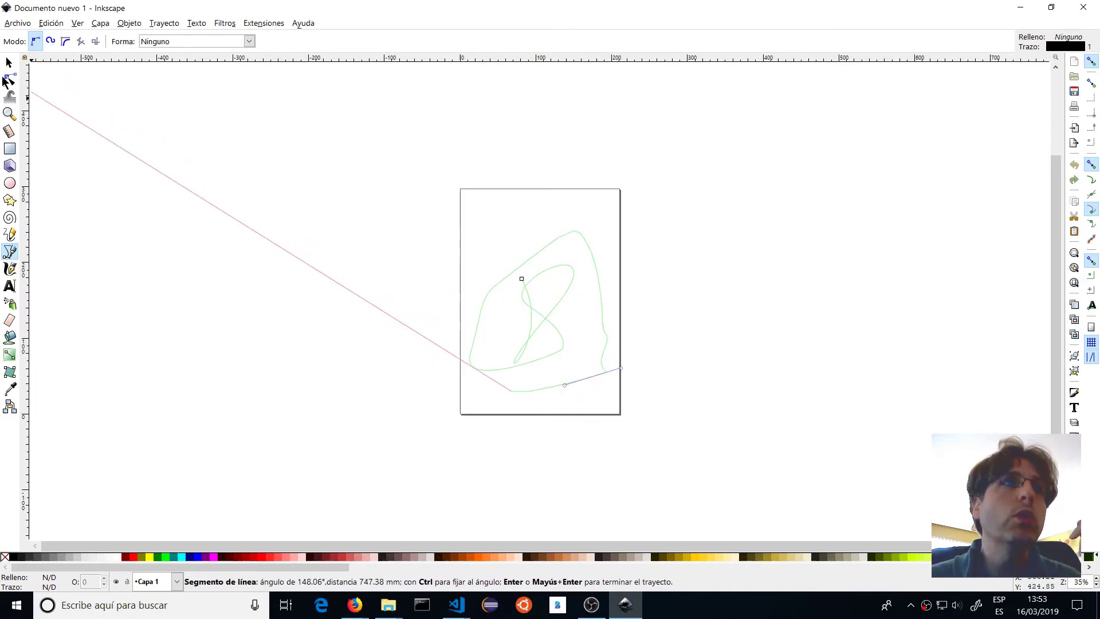
Bend the trial path's upper segment outward, move the adjoining node toward the page's left edge and delete that node
{"action": "left_click", "coordinate": [10, 81]}
{"action": "left_click_drag", "start_coordinate": [534, 260], "coordinate": [504, 225]}
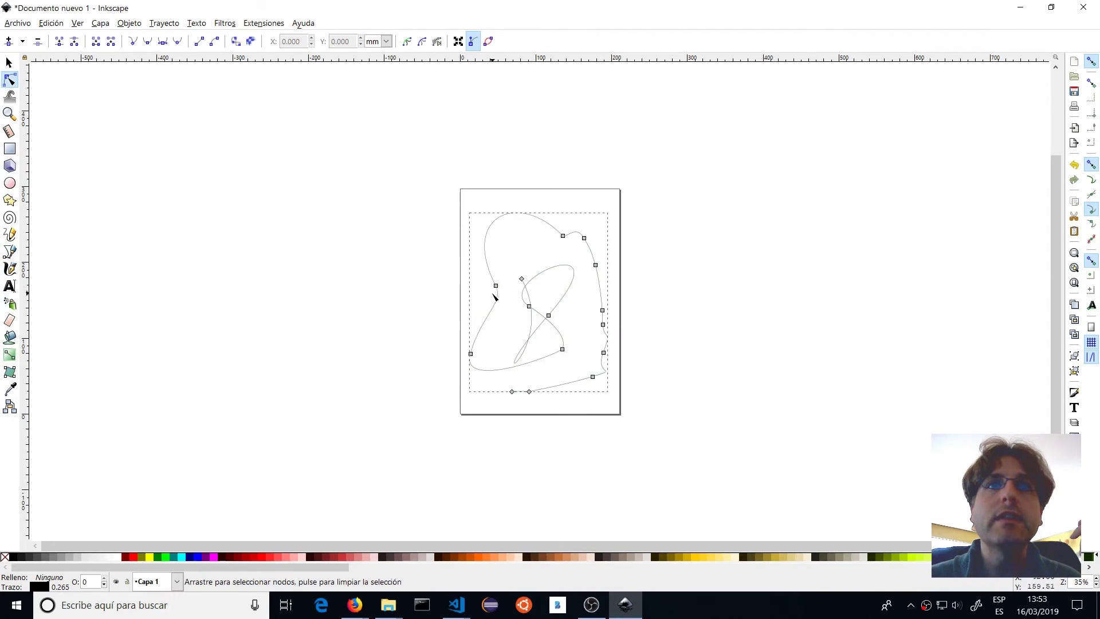
{"action": "left_click_drag", "start_coordinate": [496, 286], "coordinate": [465, 282]}
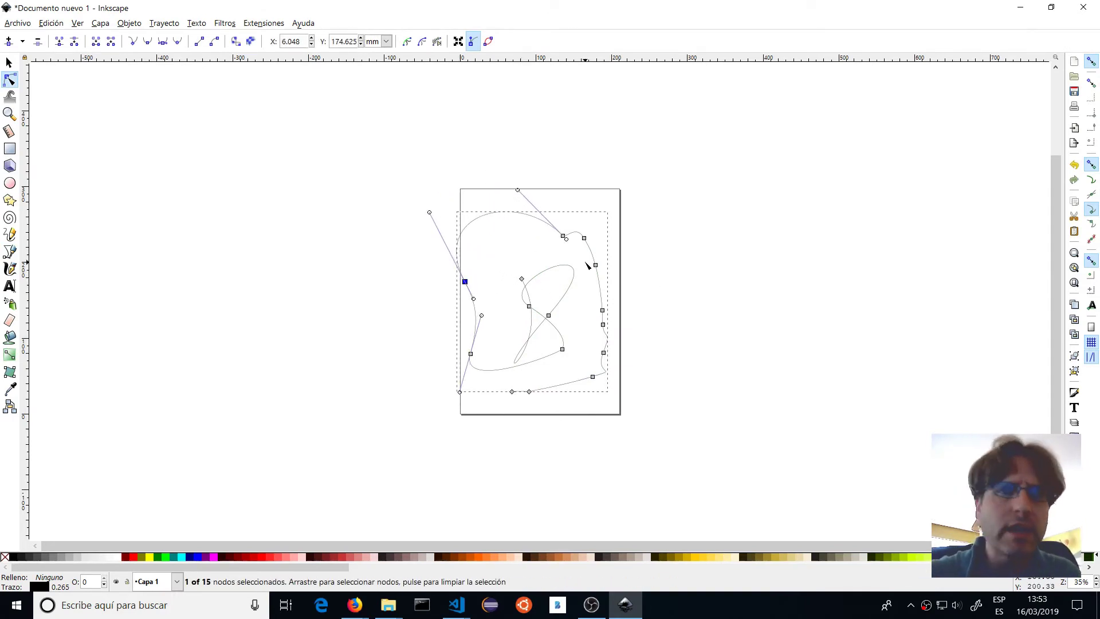
{"action": "key", "text": "Delete"}
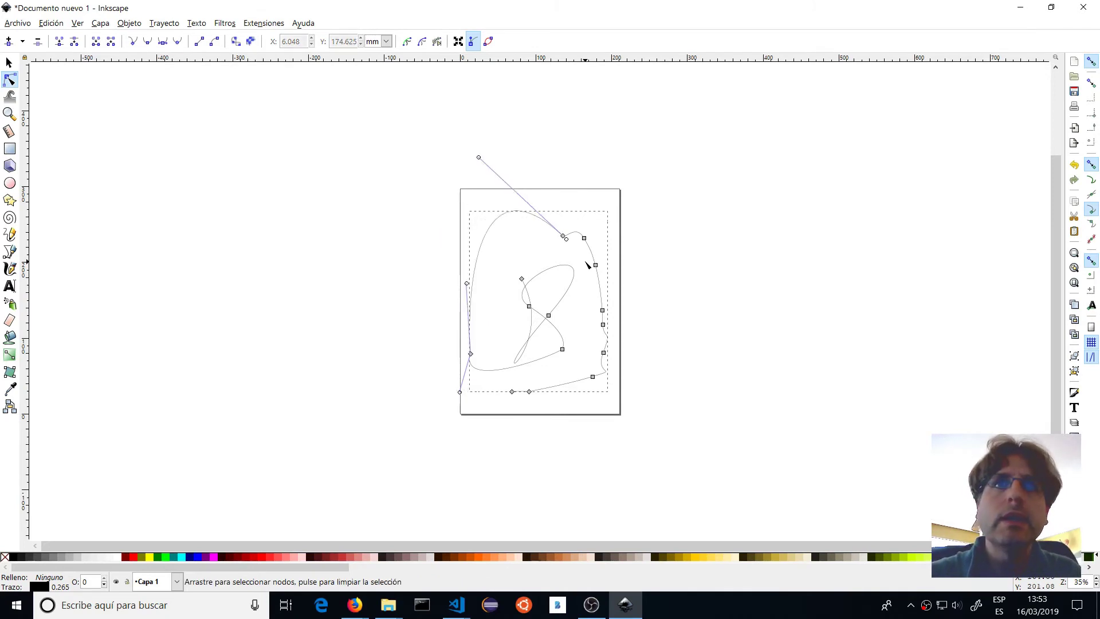
Undo the node edits and the trial path until the page is empty
{"action": "key", "text": "ctrl+z"}
{"action": "key", "text": "ctrl+z"}
{"action": "key", "text": "ctrl+z"}
{"action": "key", "text": "ctrl+z"}
{"action": "key", "text": "ctrl+z"}
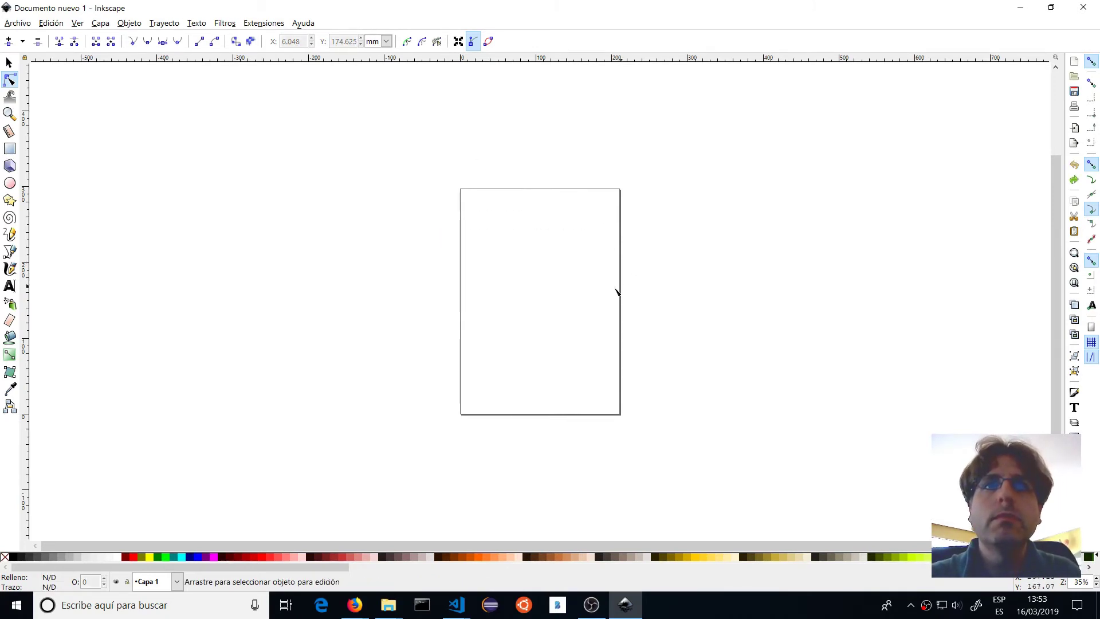
Display the page grid over the empty document
{"action": "scroll", "coordinate": [552, 221], "scroll_direction": "up", "scroll_amount": 4}
{"action": "scroll", "coordinate": [560, 233], "scroll_direction": "down", "scroll_amount": 5}
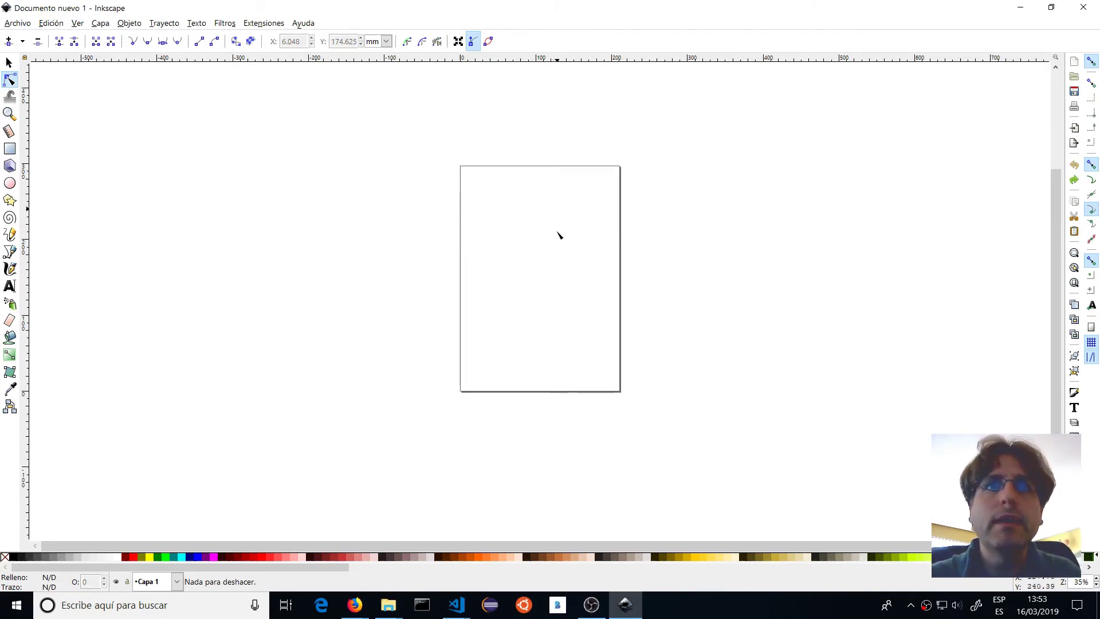
{"action": "scroll", "coordinate": [554, 226], "scroll_direction": "up", "scroll_amount": 6, "text": "ctrl"}
{"action": "scroll", "coordinate": [553, 226], "scroll_direction": "down", "scroll_amount": 3, "text": "ctrl"}
{"action": "scroll", "coordinate": [541, 217], "scroll_direction": "up", "scroll_amount": 1, "text": "ctrl"}
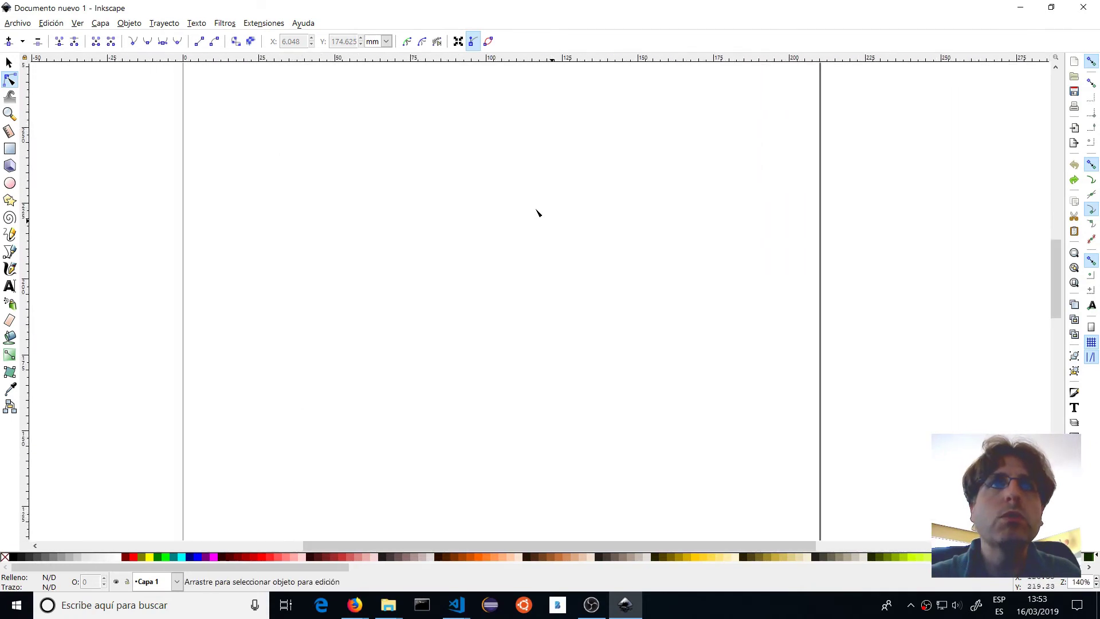
{"action": "left_click", "coordinate": [78, 25]}
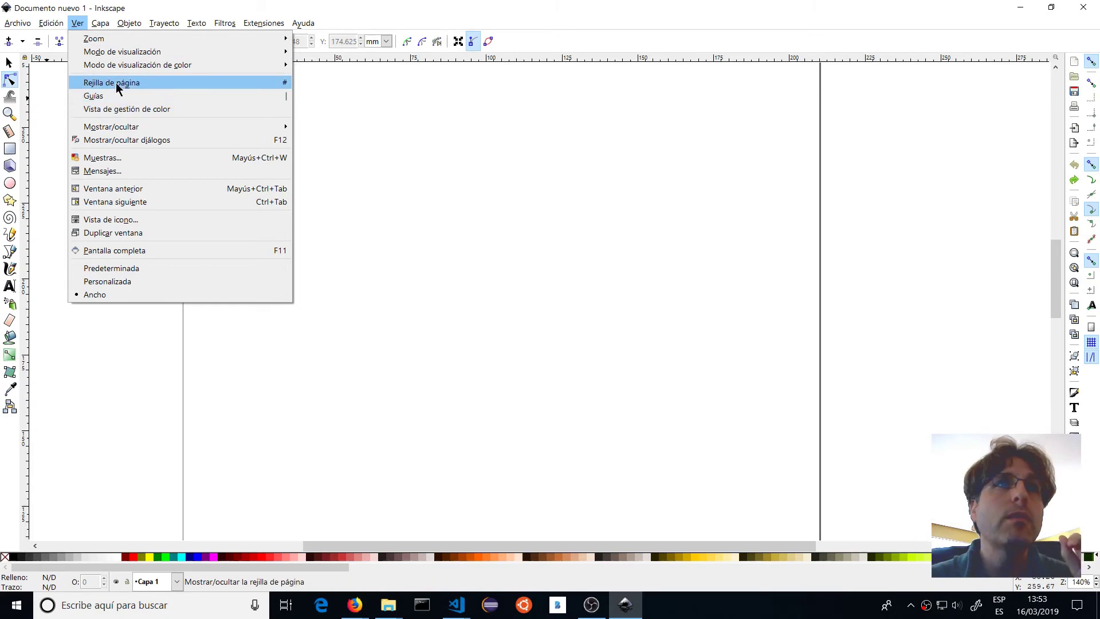
{"action": "left_click", "coordinate": [146, 83]}
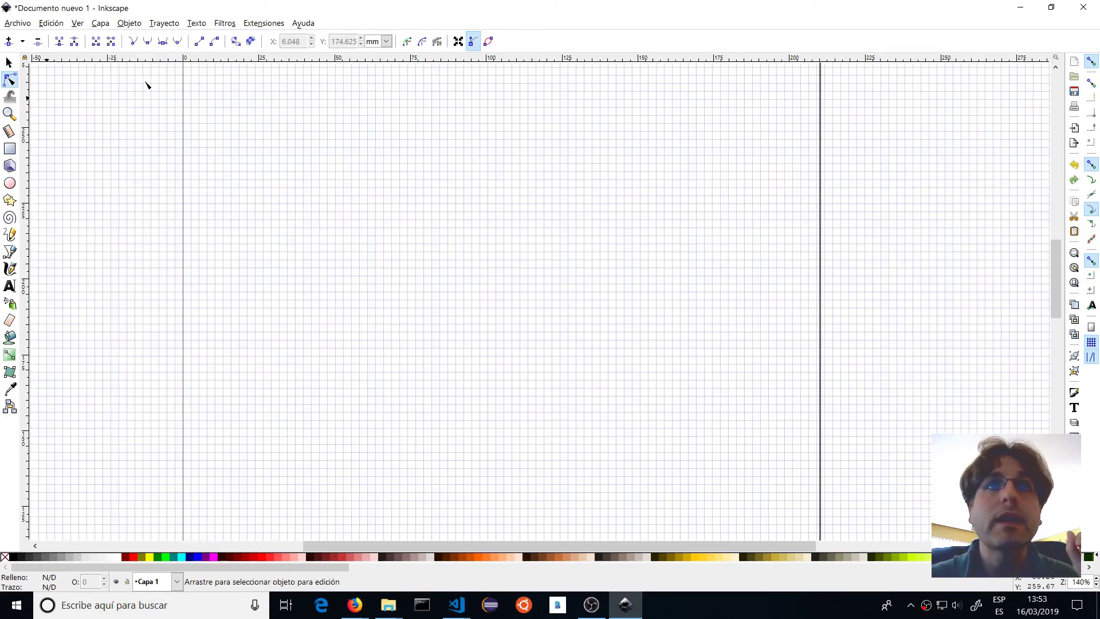
Draw a circle with a radius of about 2.65 mm on the upper part of the page
{"action": "scroll", "coordinate": [501, 284], "scroll_direction": "up", "scroll_amount": 5}
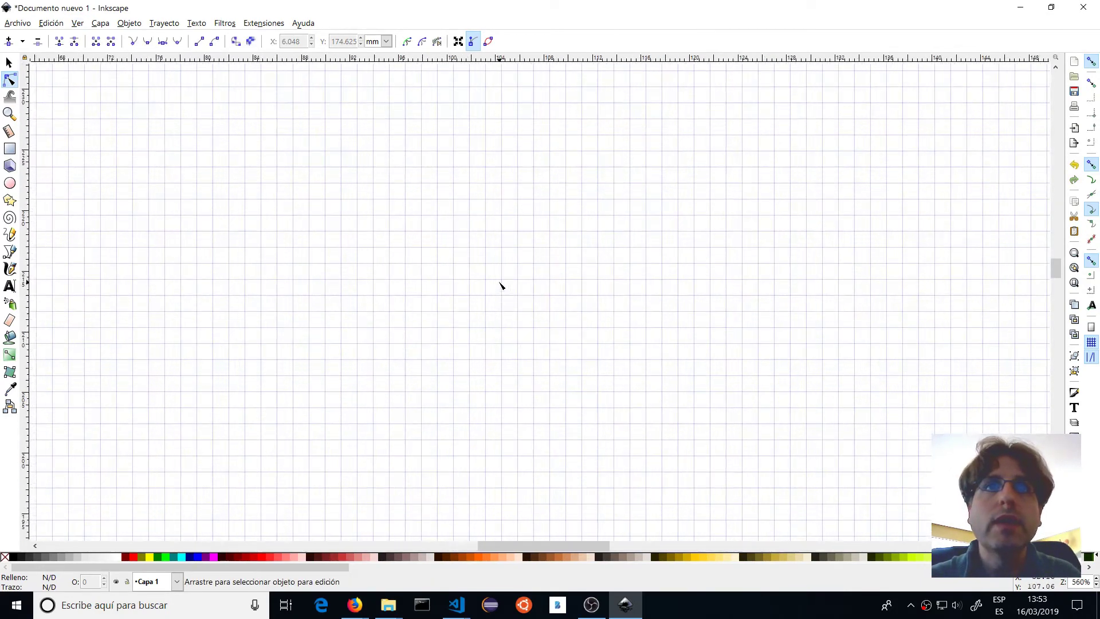
{"action": "scroll", "coordinate": [501, 285], "scroll_direction": "down", "scroll_amount": 1}
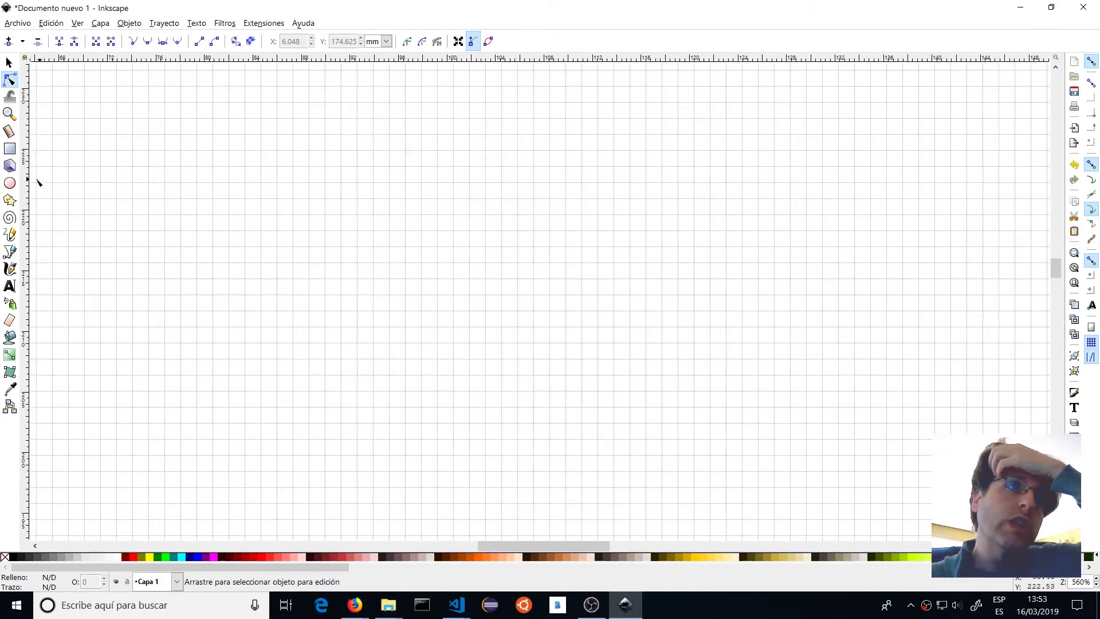
{"action": "left_click", "coordinate": [10, 183]}
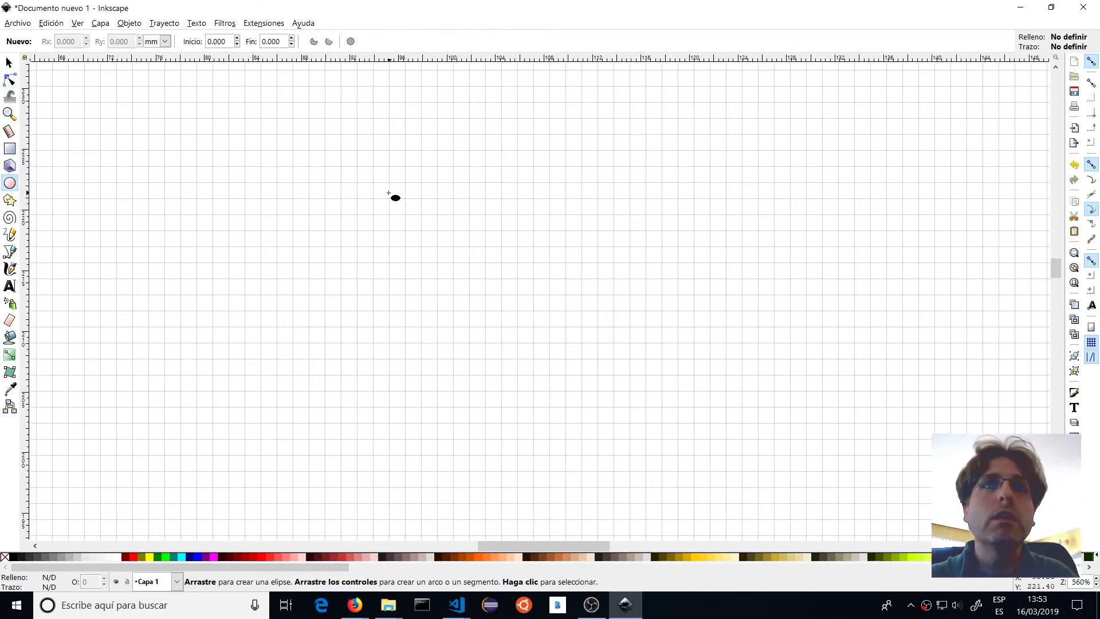
{"action": "left_click_drag", "start_coordinate": [388, 193], "coordinate": [420, 214]}
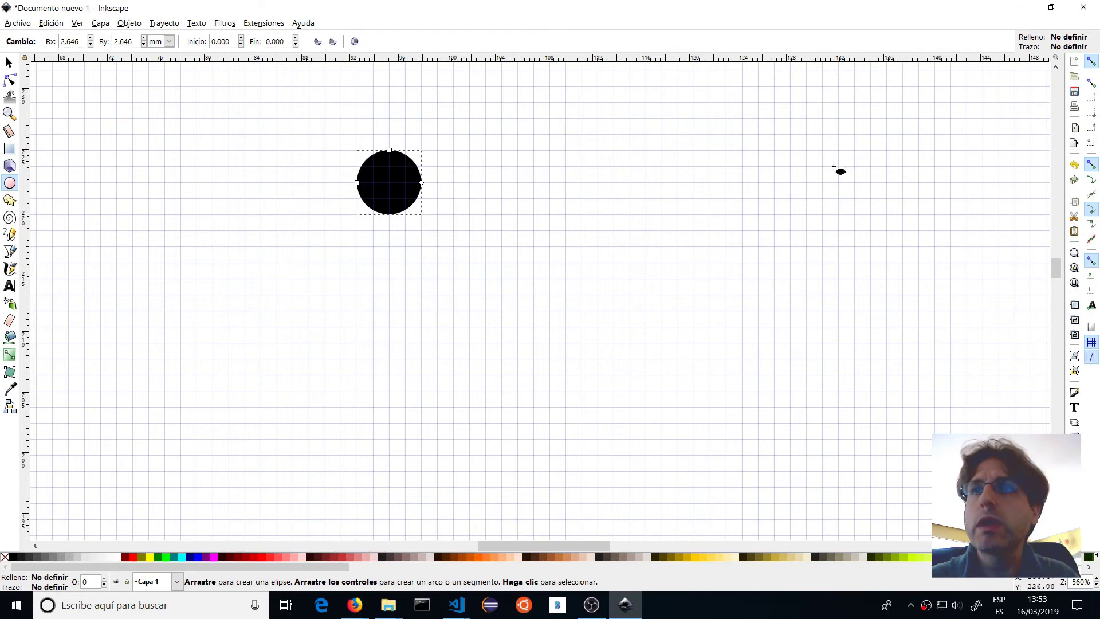
Give the circle a flat, semi-transparent dark blue fill
{"action": "left_click", "coordinate": [129, 22]}
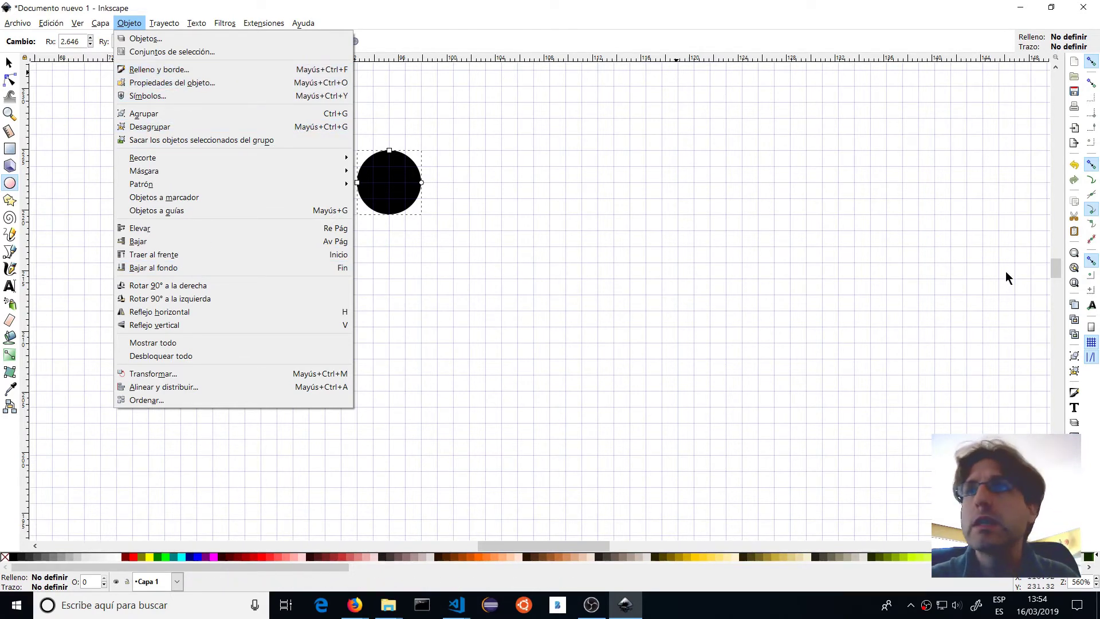
{"action": "left_click", "coordinate": [1072, 394]}
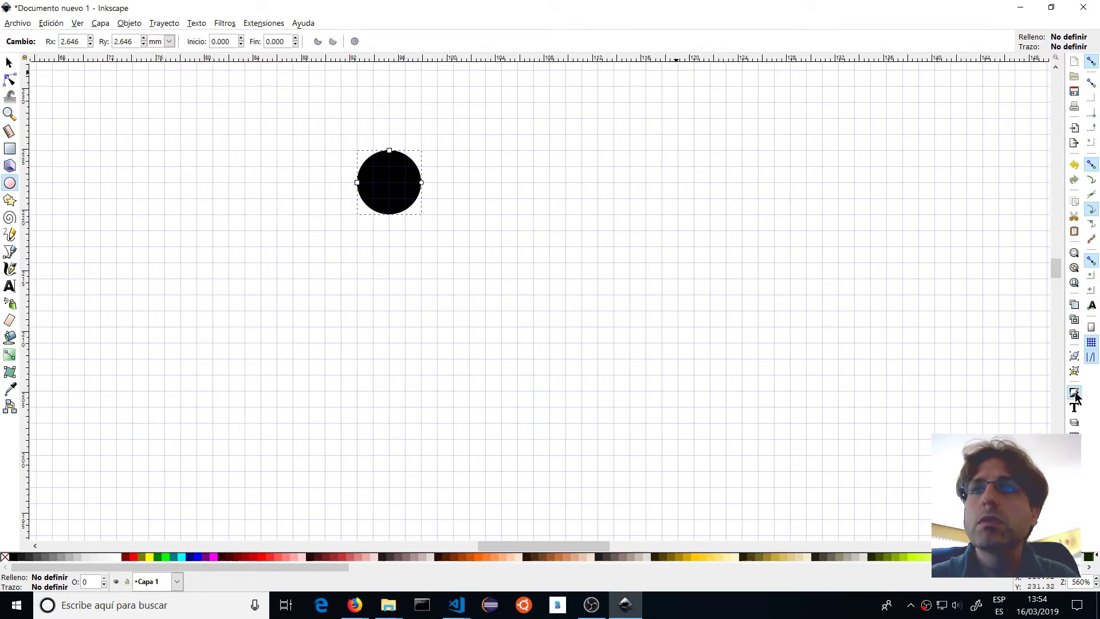
{"action": "left_click", "coordinate": [1074, 394]}
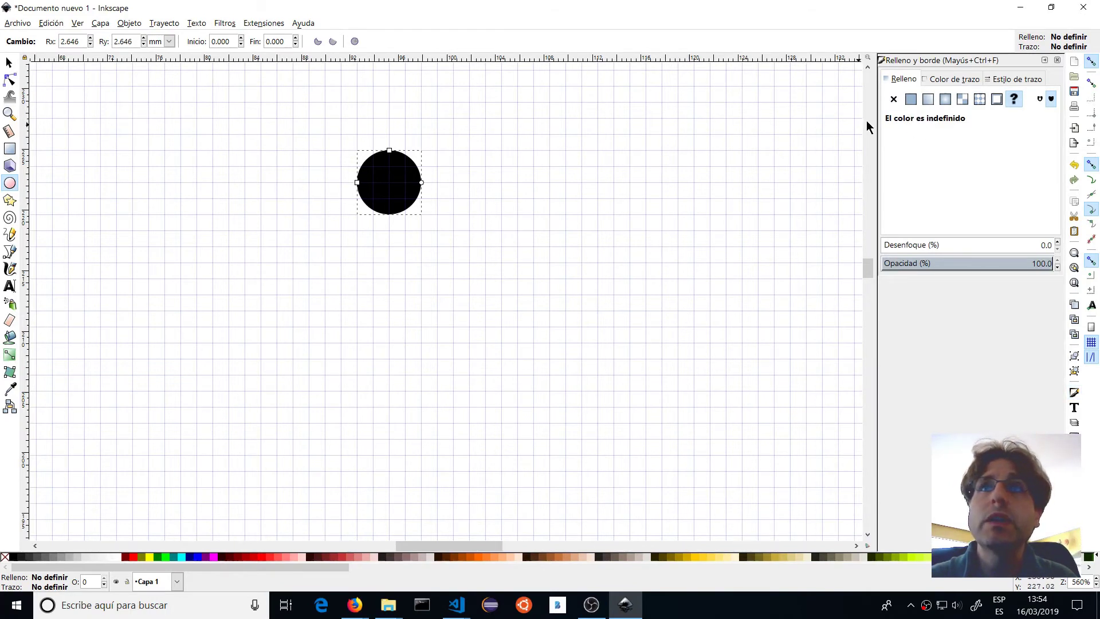
{"action": "left_click", "coordinate": [911, 99]}
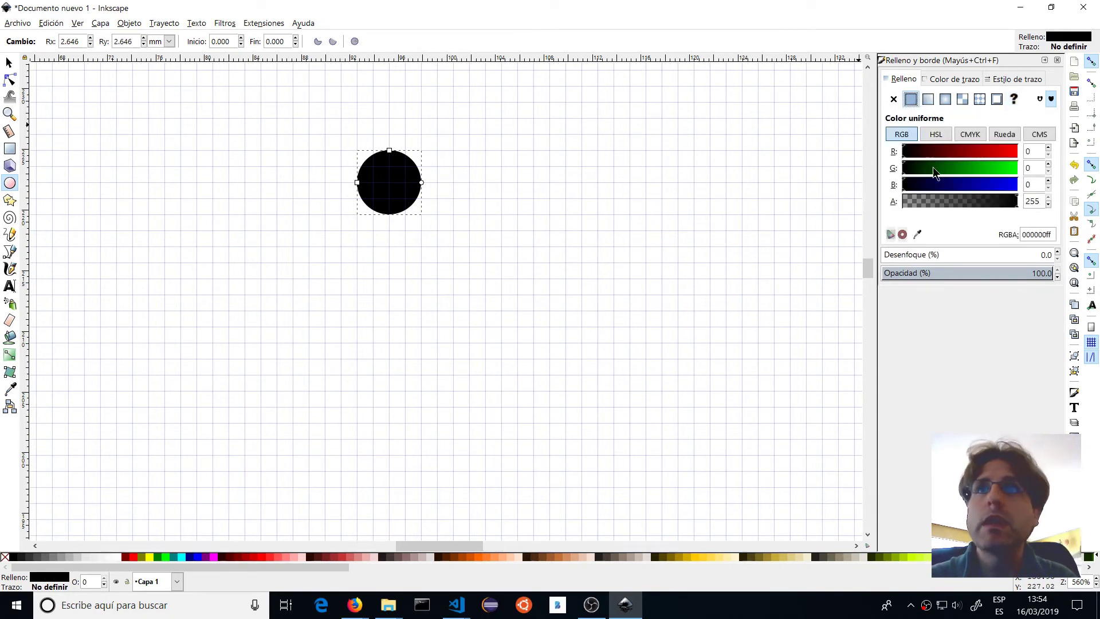
{"action": "left_click_drag", "start_coordinate": [924, 182], "coordinate": [988, 198]}
Give the circle a flat black stroke and set the stroke width to 0.200 mm
{"action": "left_click", "coordinate": [948, 79]}
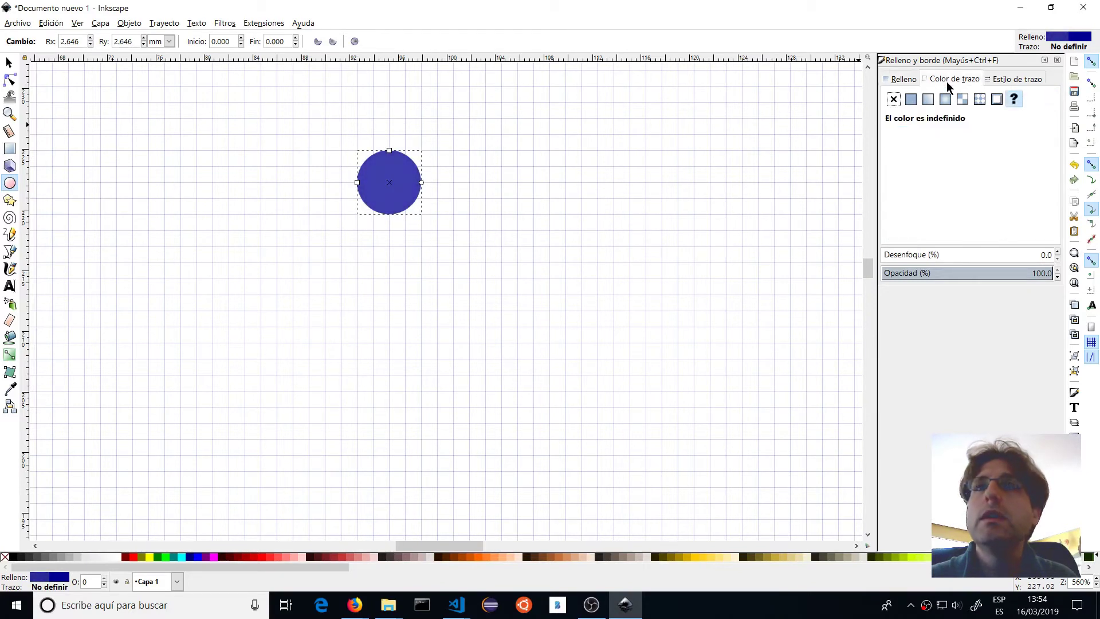
{"action": "left_click", "coordinate": [914, 101]}
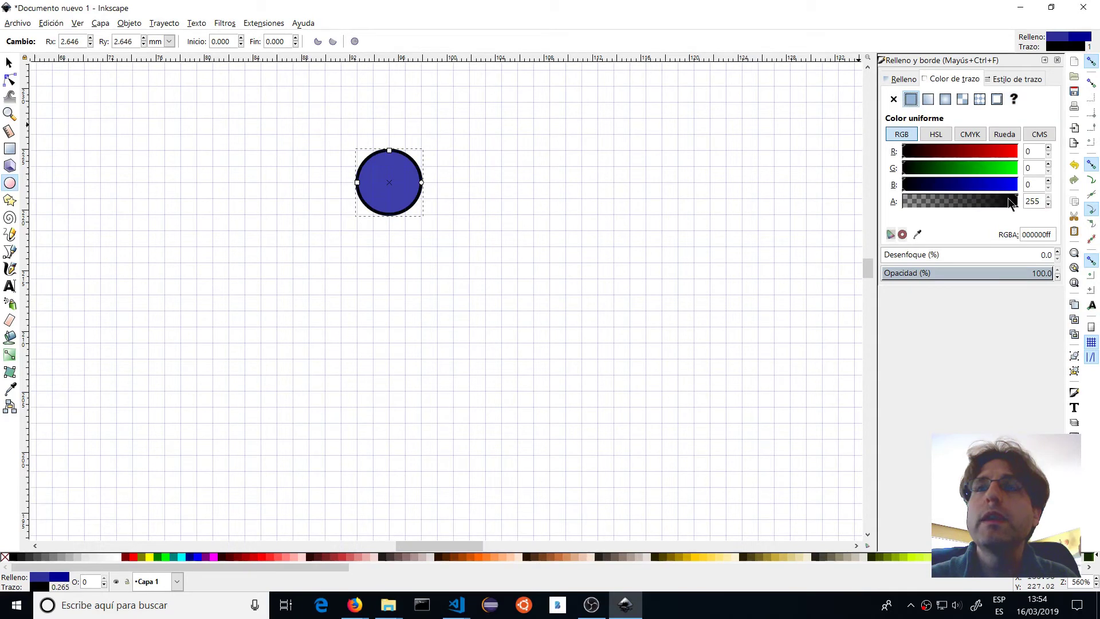
{"action": "left_click", "coordinate": [997, 79]}
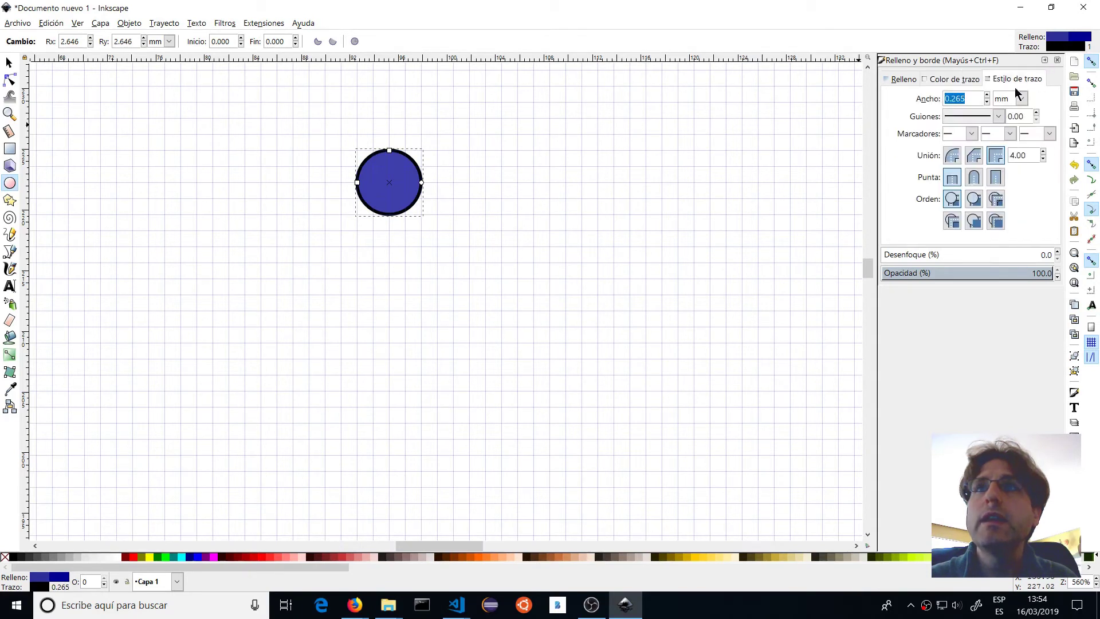
{"action": "left_click", "coordinate": [984, 100]}
{"action": "left_click", "coordinate": [984, 101]}
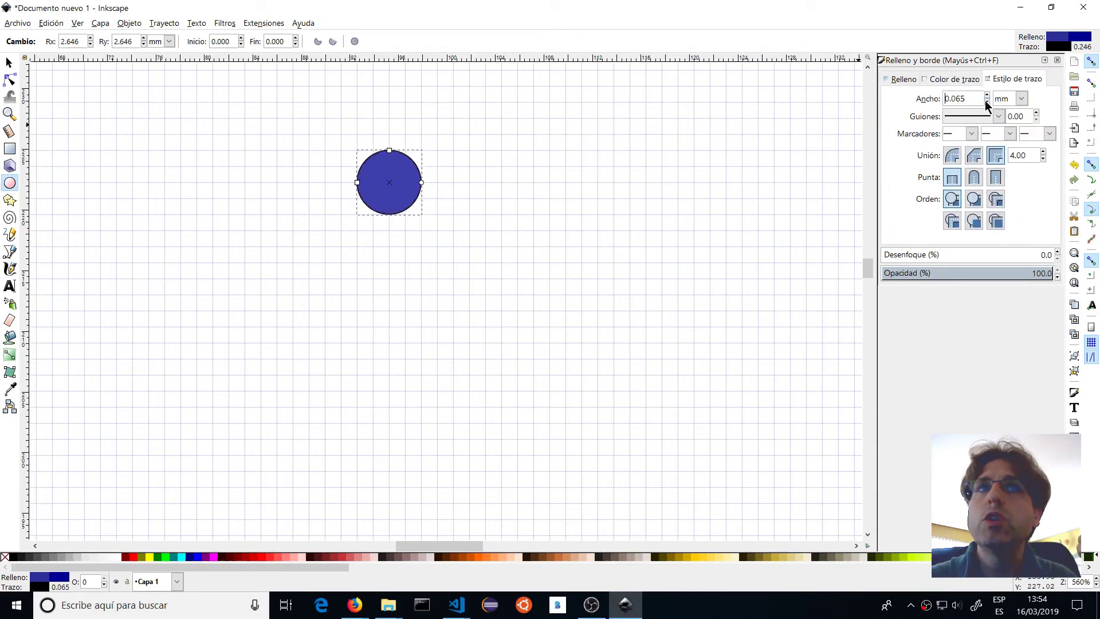
{"action": "left_click", "coordinate": [984, 100]}
{"action": "left_click", "coordinate": [985, 95]}
{"action": "left_click", "coordinate": [985, 95]}
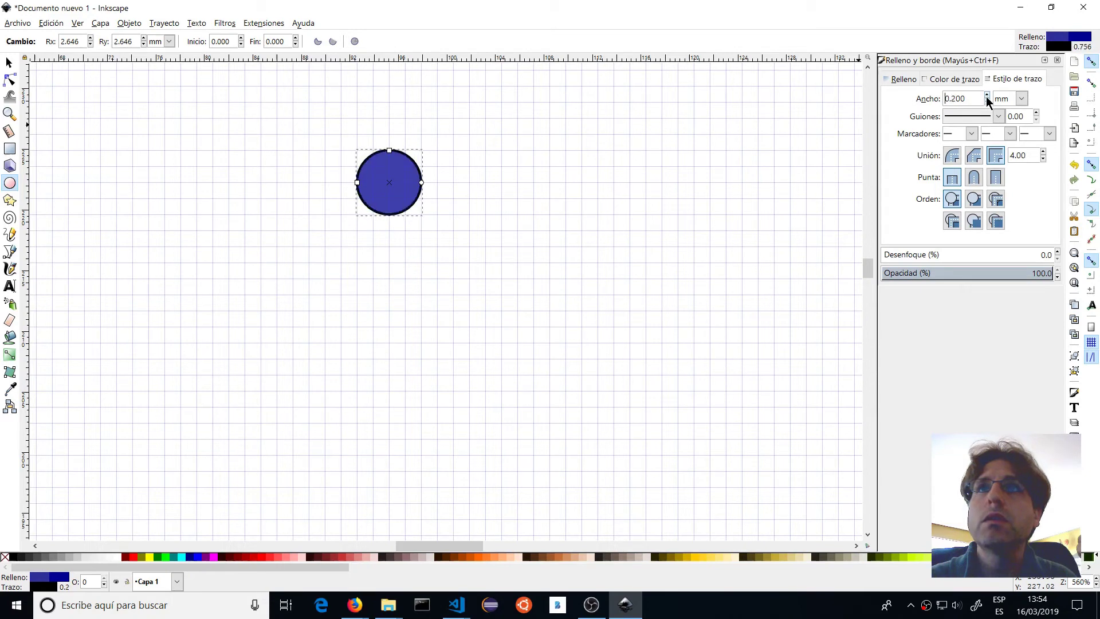
{"action": "left_click", "coordinate": [985, 95]}
{"action": "left_click", "coordinate": [985, 102]}
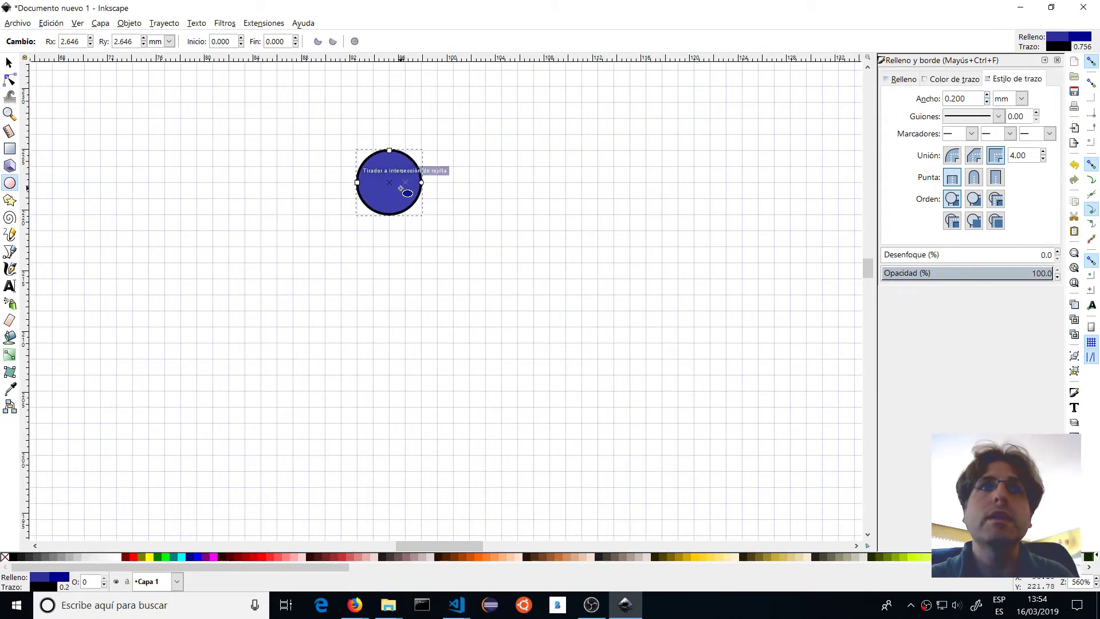
Duplicate the circle, place the copy about 14.6 mm to its right and centre both on the horizontal axis
{"action": "left_click", "coordinate": [8, 62]}
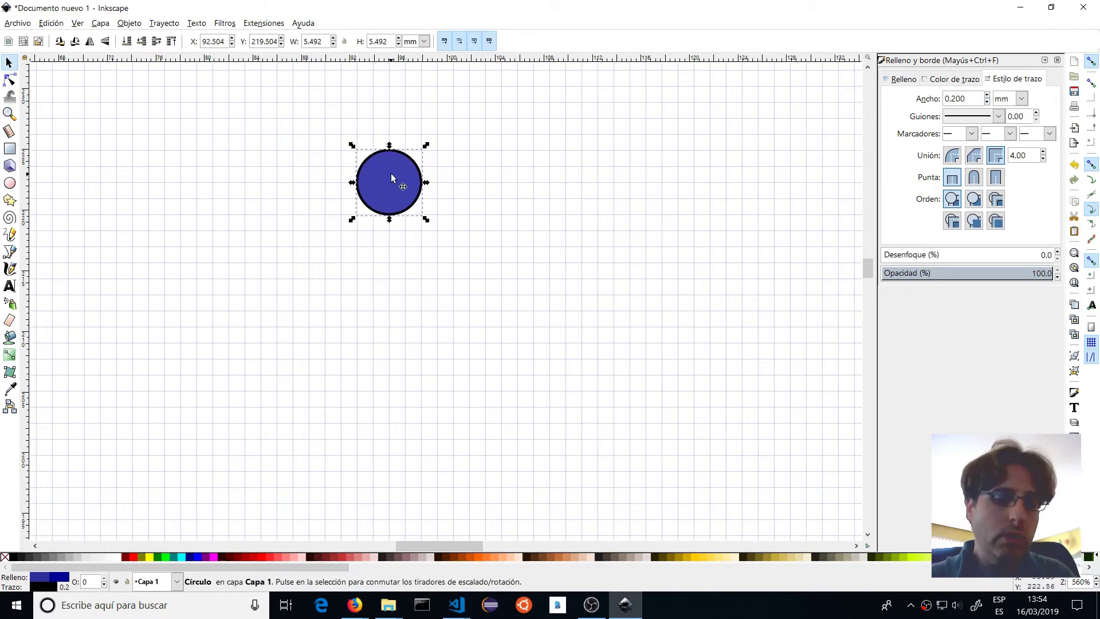
{"action": "key", "text": "ctrl"}
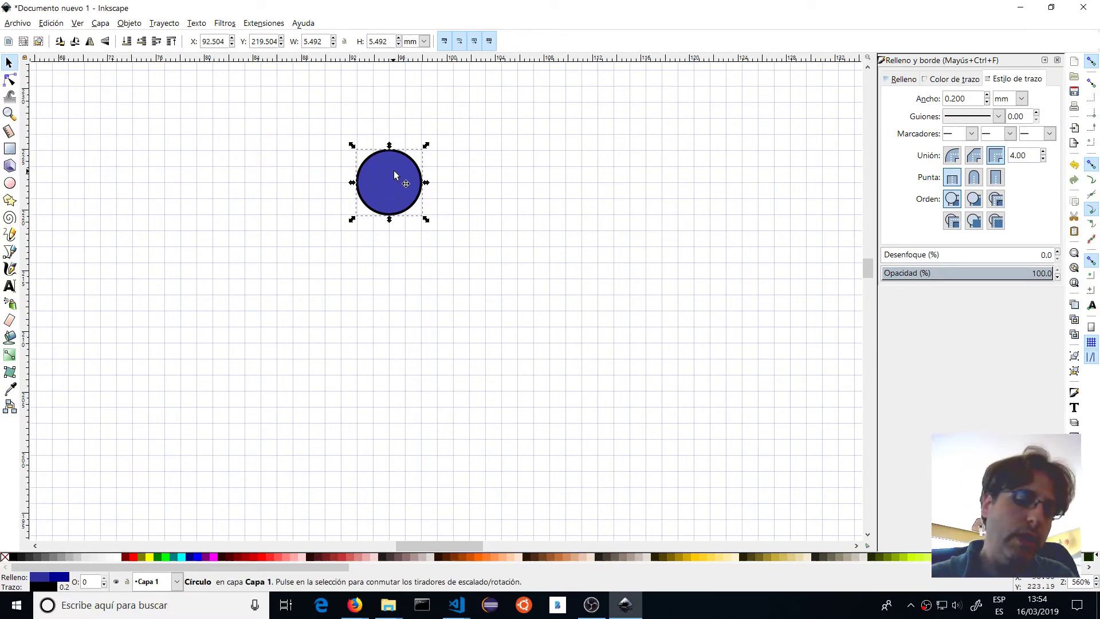
{"action": "key", "text": "ctrl+d"}
{"action": "left_click_drag", "start_coordinate": [387, 184], "coordinate": [567, 179]}
{"action": "left_click", "coordinate": [384, 182], "text": "shift"}
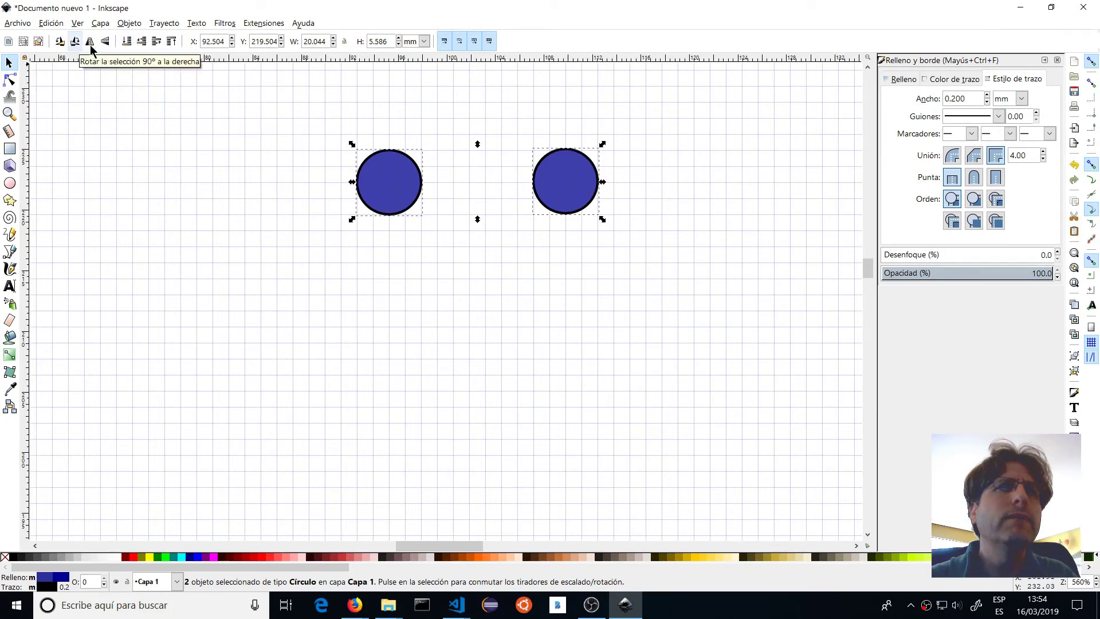
{"action": "left_click", "coordinate": [130, 23]}
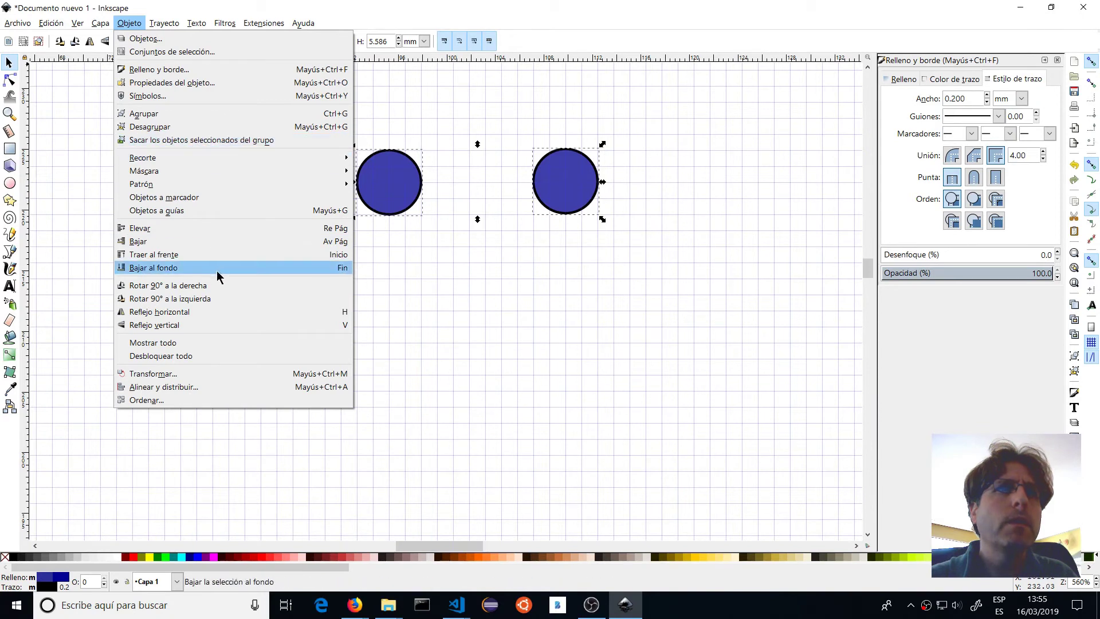
{"action": "left_click", "coordinate": [184, 387]}
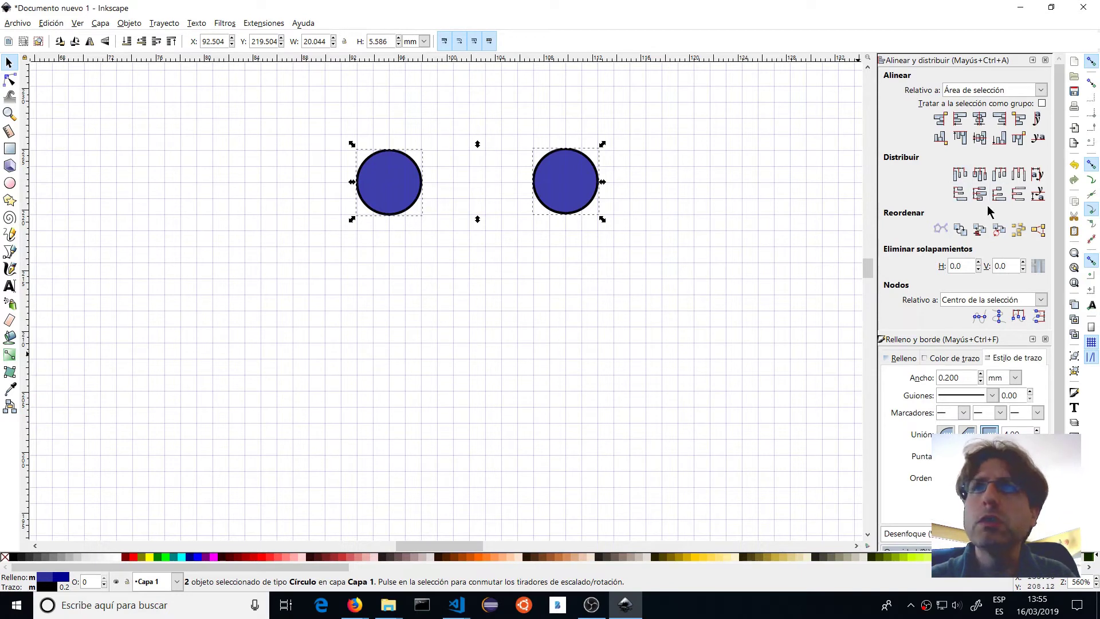
{"action": "left_click", "coordinate": [979, 138]}
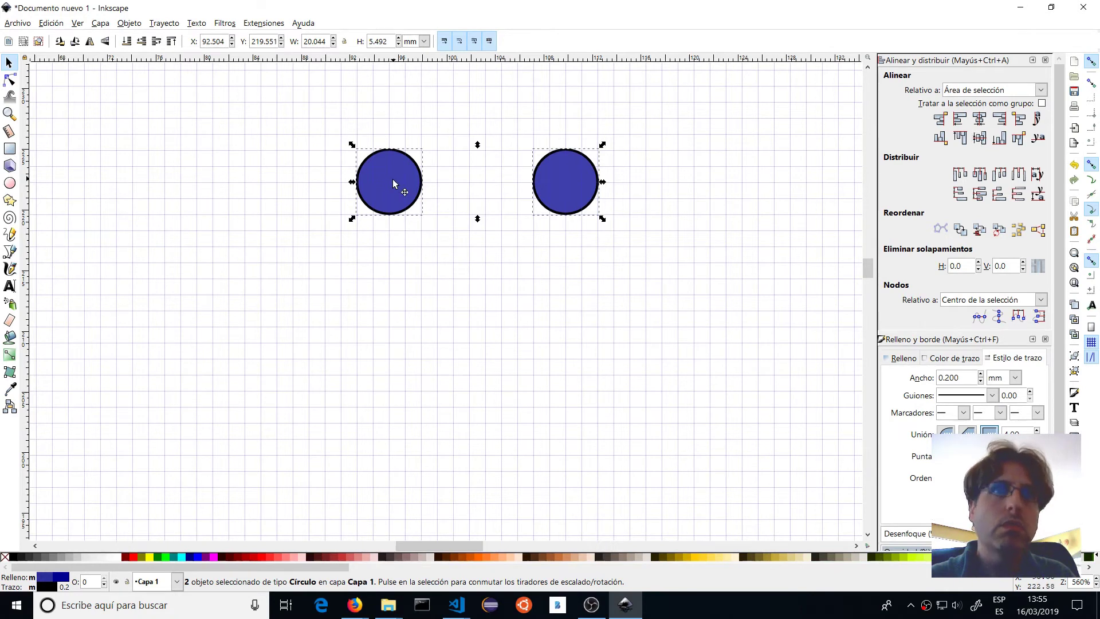
Paste a copy of the two circles and place it about 11.3 mm below the original pair
{"action": "mouse_move", "coordinate": [393, 177]}
{"action": "left_mouse_down"}
{"action": "mouse_move", "coordinate": [400, 248]}
{"action": "mouse_move", "coordinate": [400, 183]}
{"action": "left_mouse_up"}
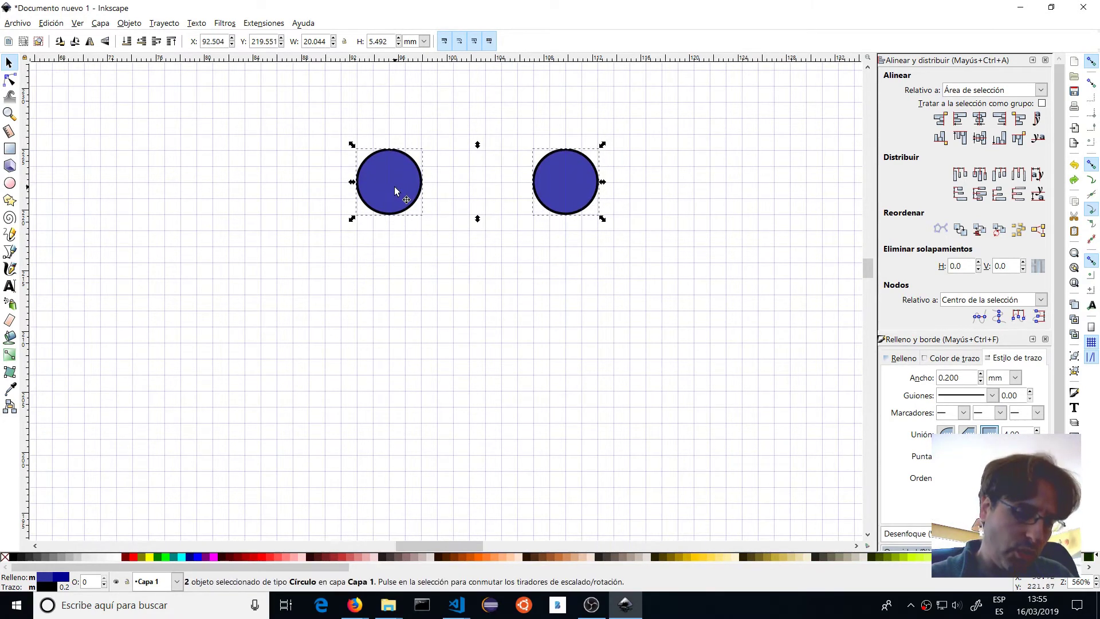
{"action": "key", "text": "ctrl+v"}
{"action": "left_click_drag", "start_coordinate": [320, 185], "coordinate": [400, 316]}
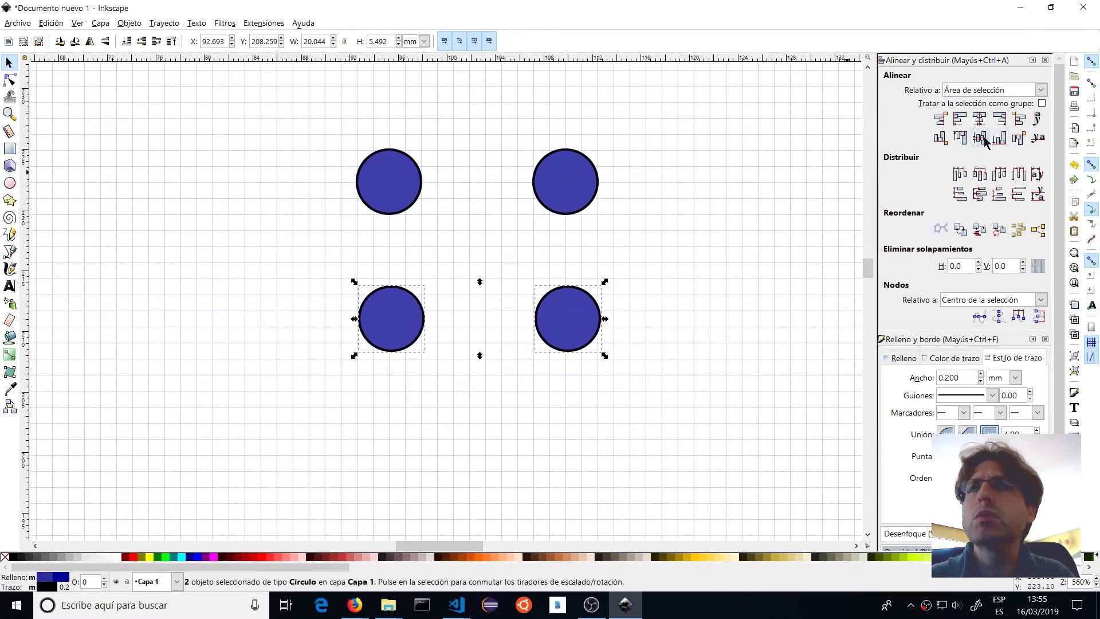
Centre the two left circles on a common vertical axis, and do the same for the two right circles
{"action": "left_click", "coordinate": [979, 118]}
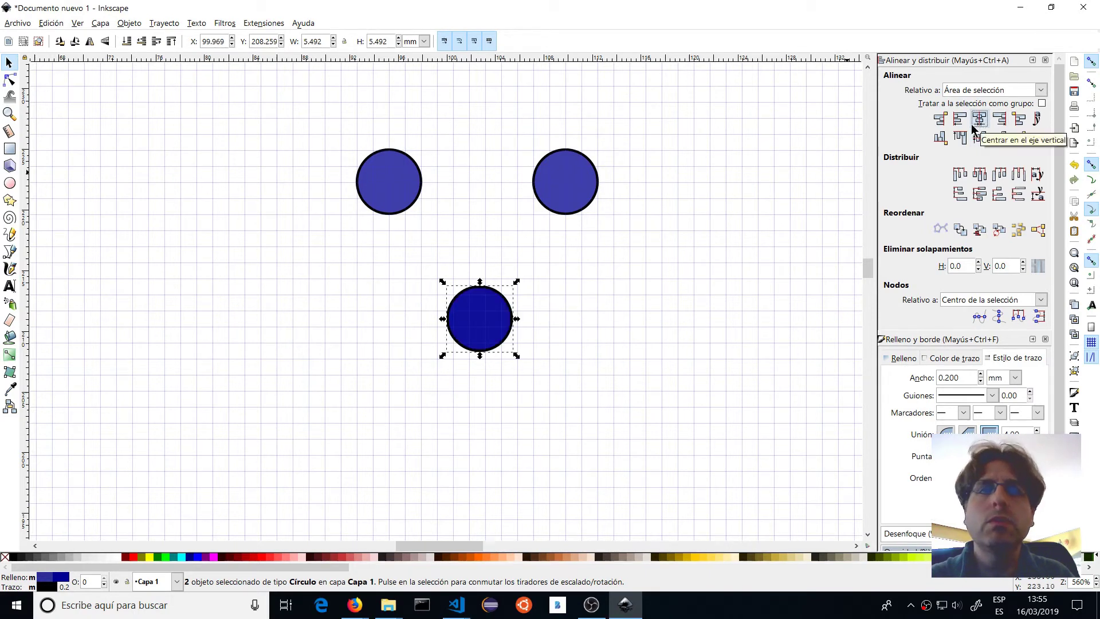
{"action": "key", "text": "ctrl+z"}
{"action": "left_click", "coordinate": [395, 213]}
{"action": "left_click", "coordinate": [413, 300], "text": "shift"}
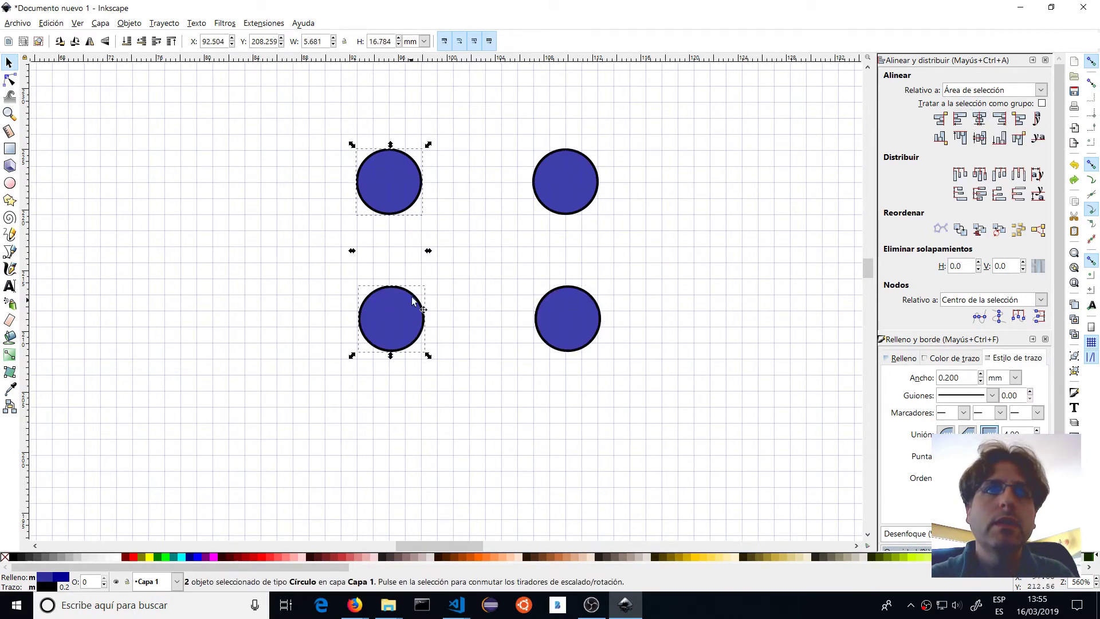
{"action": "left_click", "coordinate": [979, 120]}
{"action": "left_click", "coordinate": [568, 188]}
{"action": "left_click", "coordinate": [578, 309], "text": "shift"}
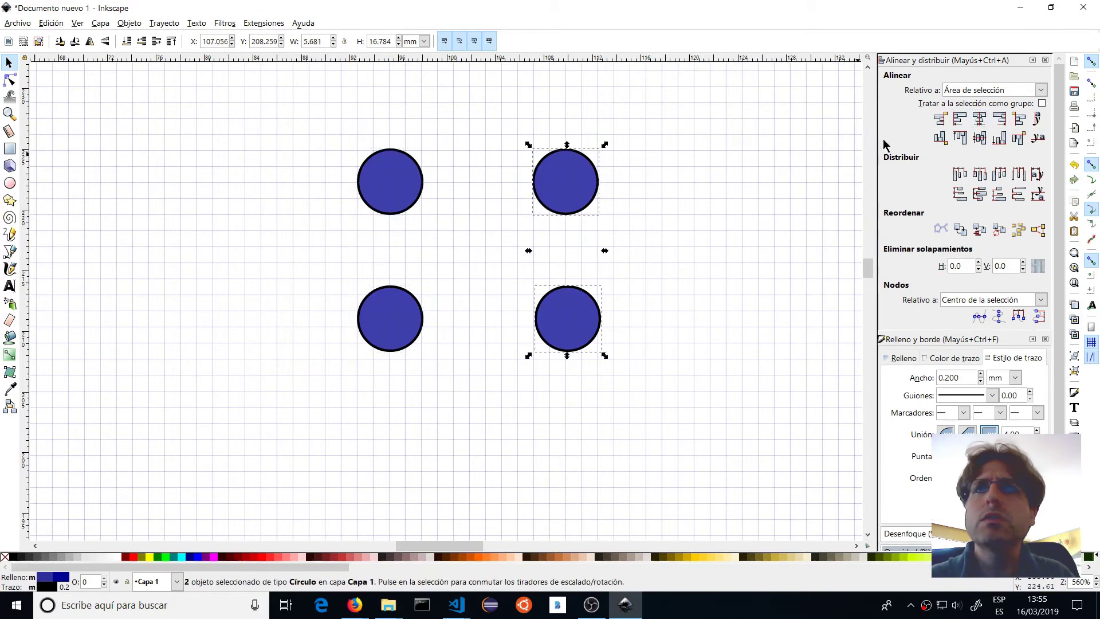
{"action": "left_click", "coordinate": [979, 120]}
{"action": "key", "text": "Escape"}
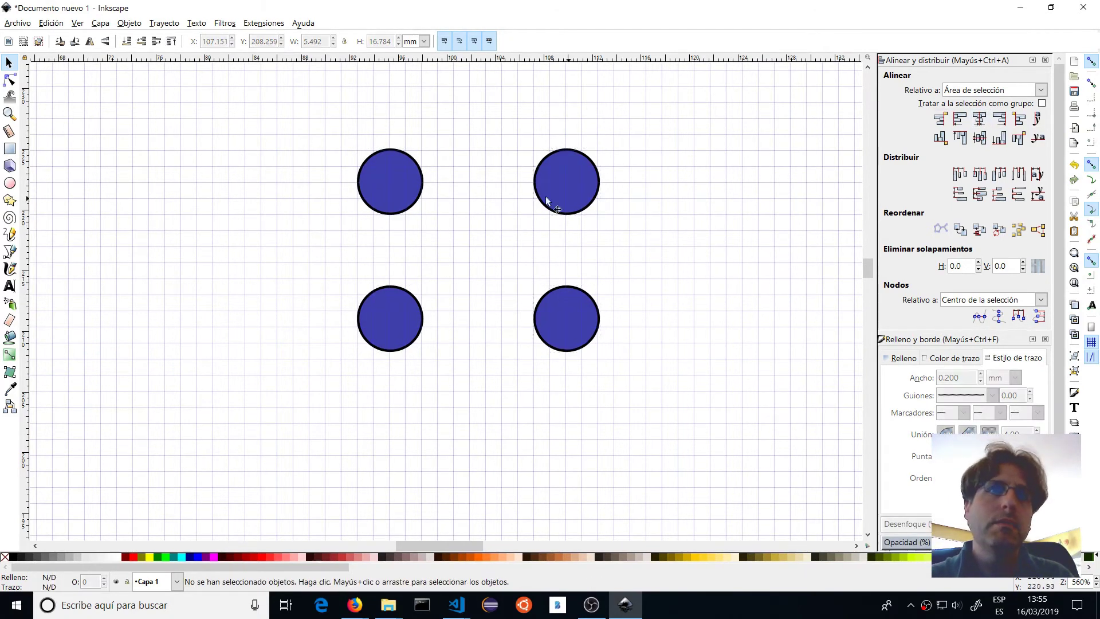
{"action": "left_click", "coordinate": [9, 149]}
{"action": "mouse_move", "coordinate": [537, 191]}
{"action": "left_mouse_down"}
{"action": "mouse_move", "coordinate": [555, 278]}
{"action": "mouse_move", "coordinate": [544, 309]}
{"action": "mouse_move", "coordinate": [555, 319]}
{"action": "left_mouse_up"}
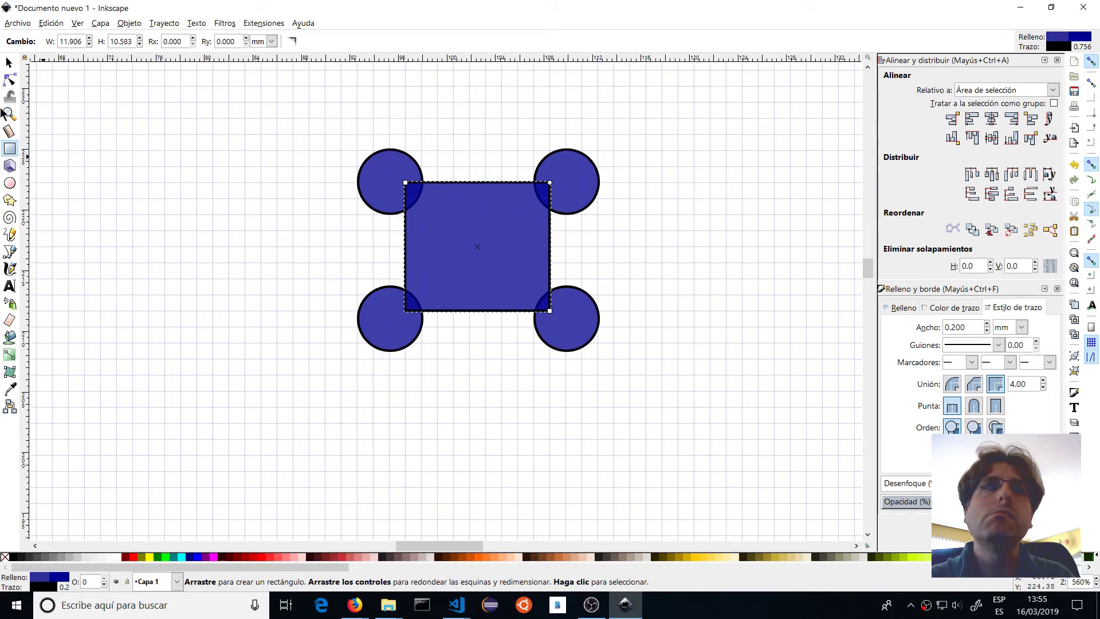
{"action": "left_click", "coordinate": [9, 62]}
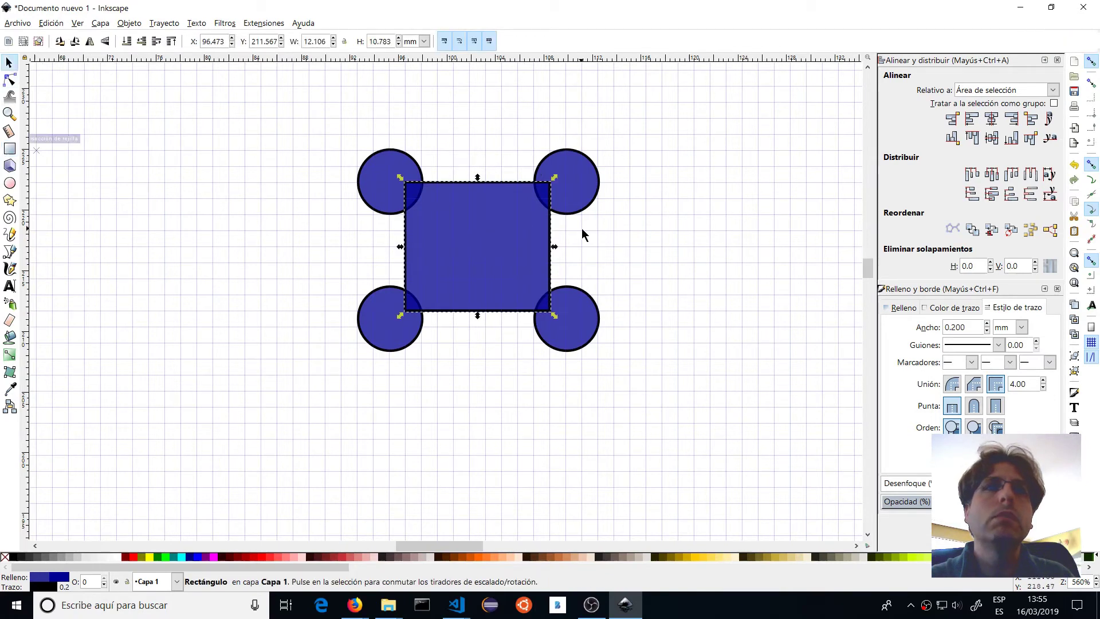
{"action": "left_click", "coordinate": [9, 80]}
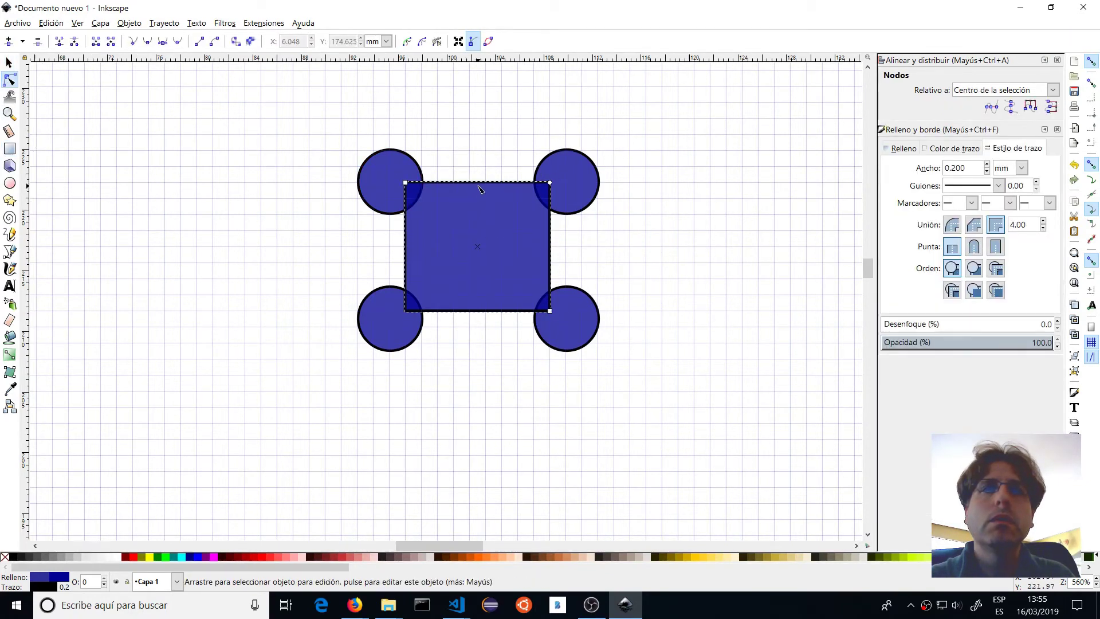
{"action": "key", "text": "Escape"}
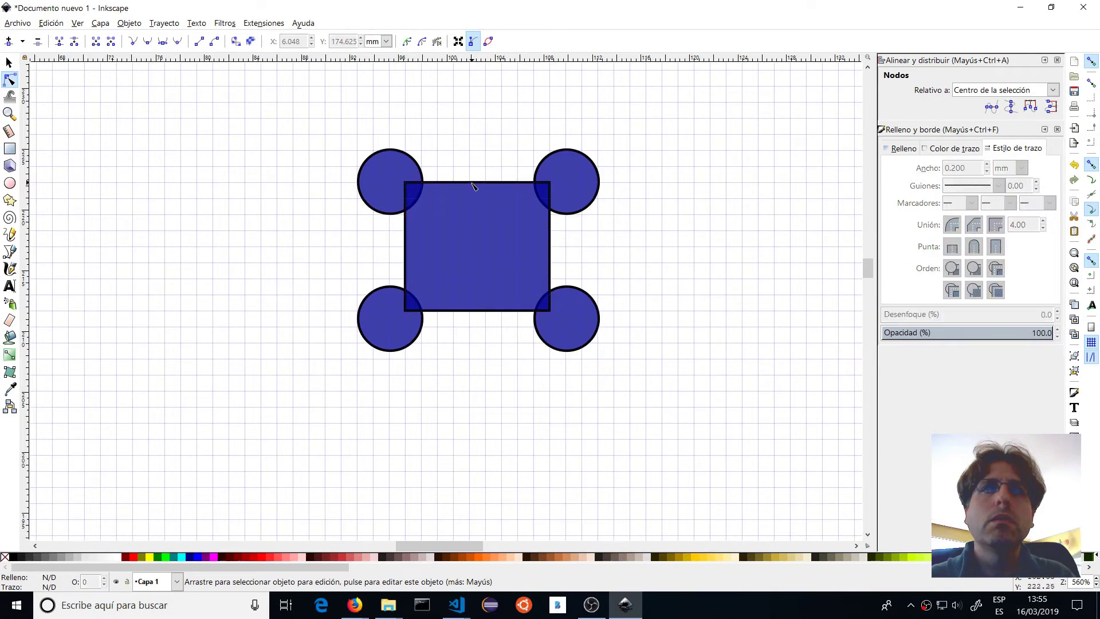
{"action": "left_click", "coordinate": [476, 216]}
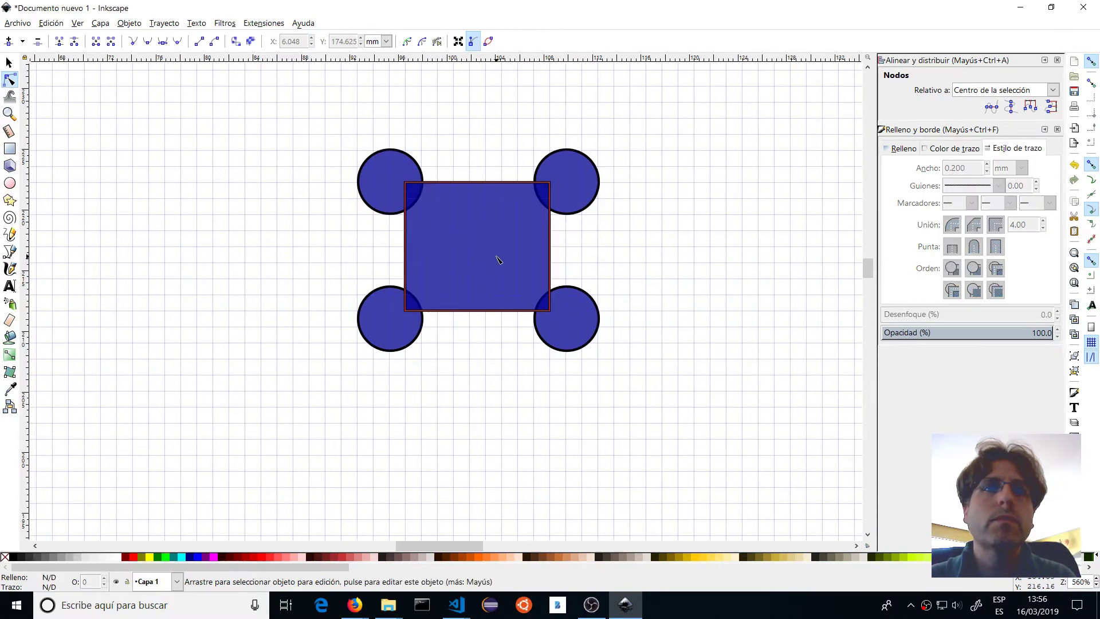
{"action": "left_click", "coordinate": [10, 64]}
{"action": "key", "text": "Delete"}
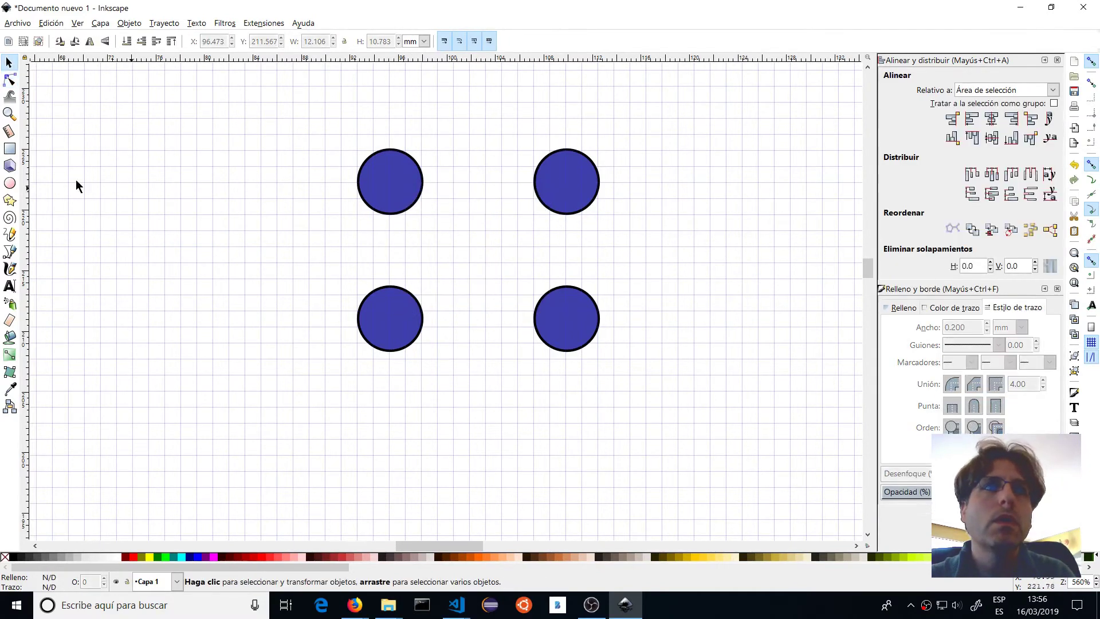
Draw a closed straight-line path joining the centres of the four circles, about 14.6 mm wide and 10.6 mm high
{"action": "left_click", "coordinate": [16, 252]}
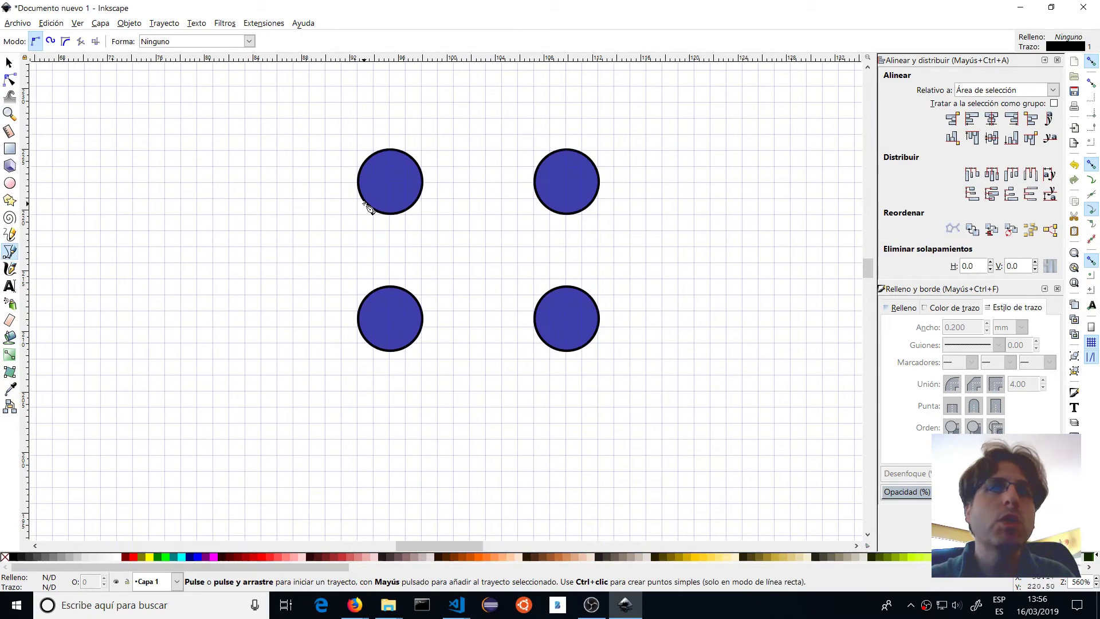
{"action": "left_click", "coordinate": [391, 184]}
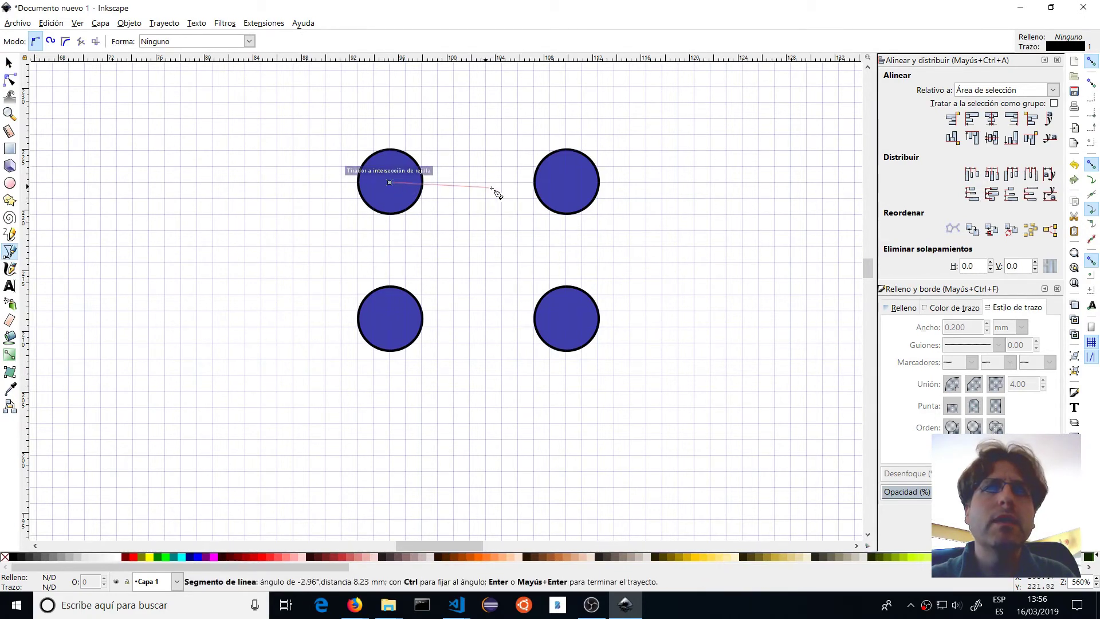
{"action": "left_click", "coordinate": [567, 183]}
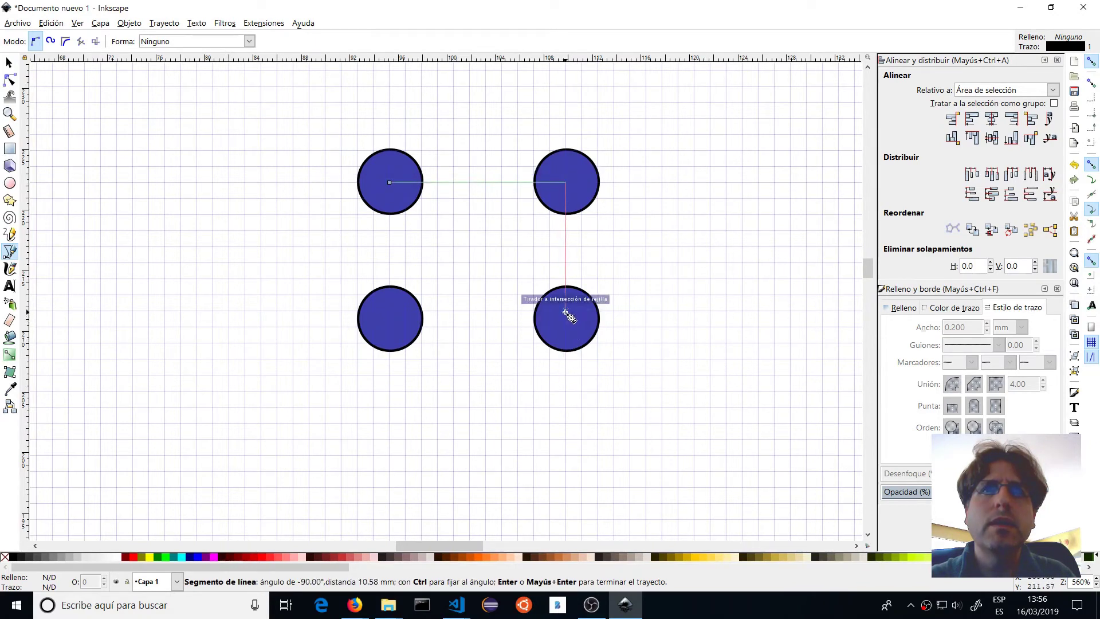
{"action": "left_click", "coordinate": [566, 311]}
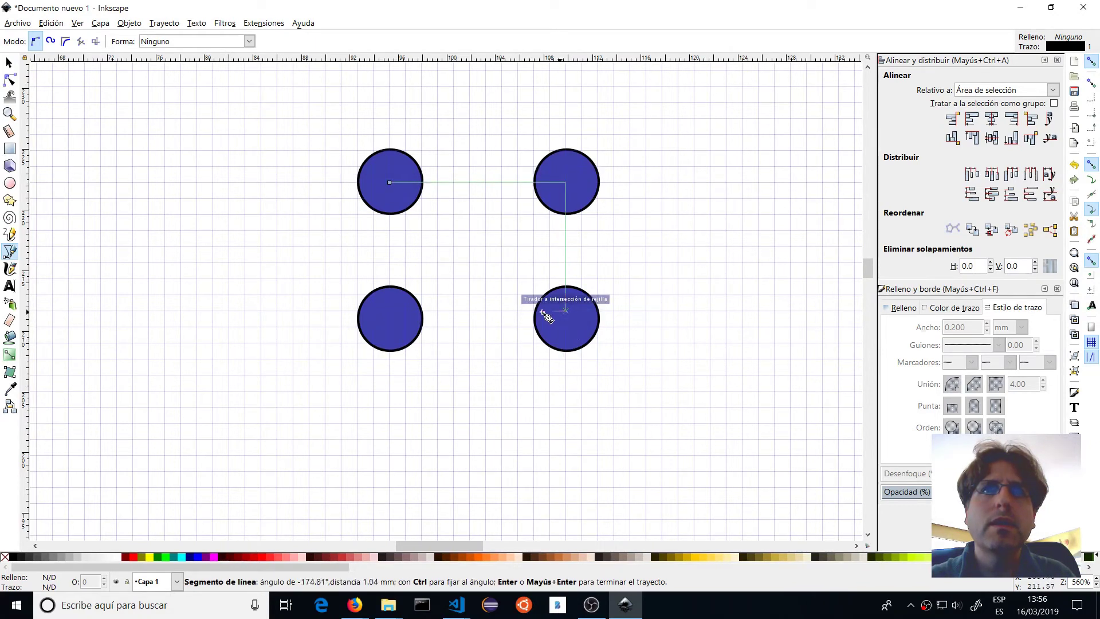
{"action": "left_click", "coordinate": [390, 311]}
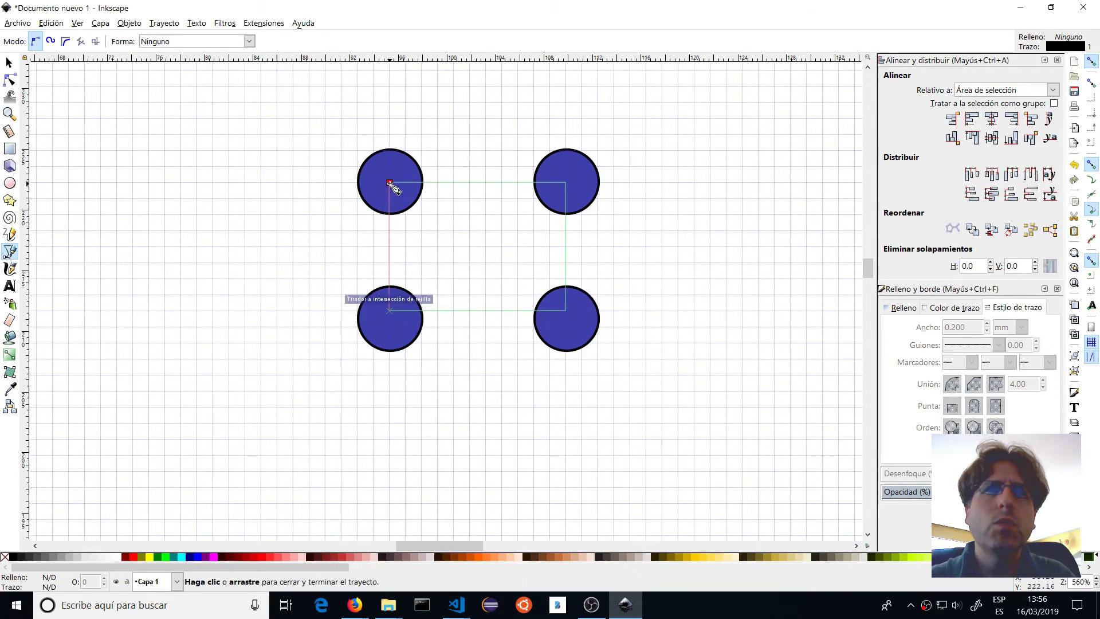
{"action": "left_click", "coordinate": [389, 182]}
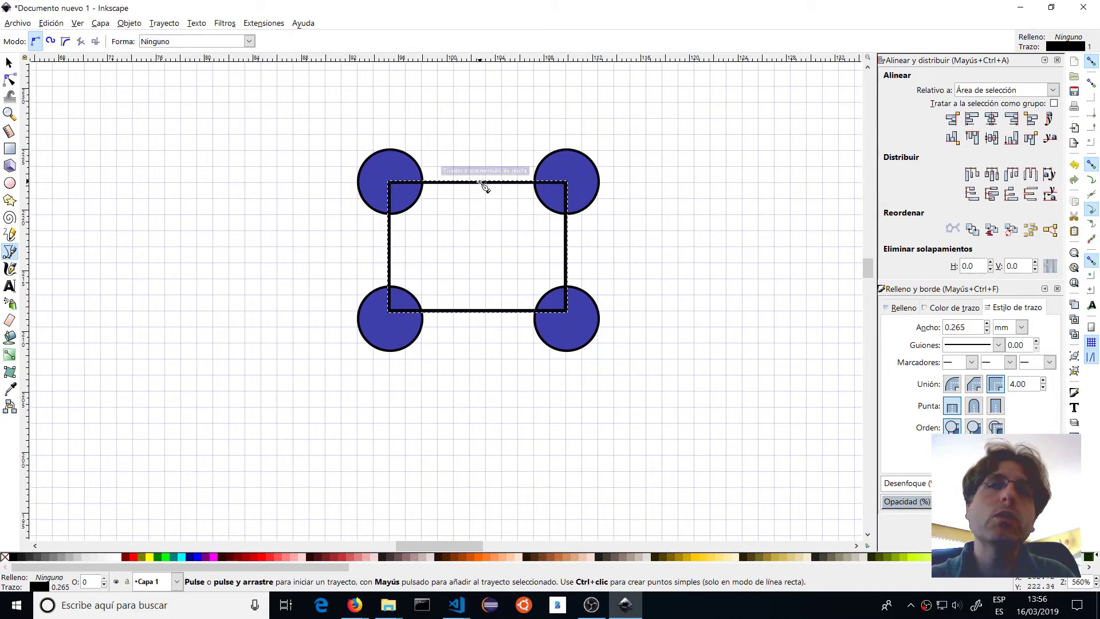
Bend the path's upper segment outward into an arch about 4 mm high, and curve the lower and both side segments slightly inward
{"action": "left_click", "coordinate": [9, 80]}
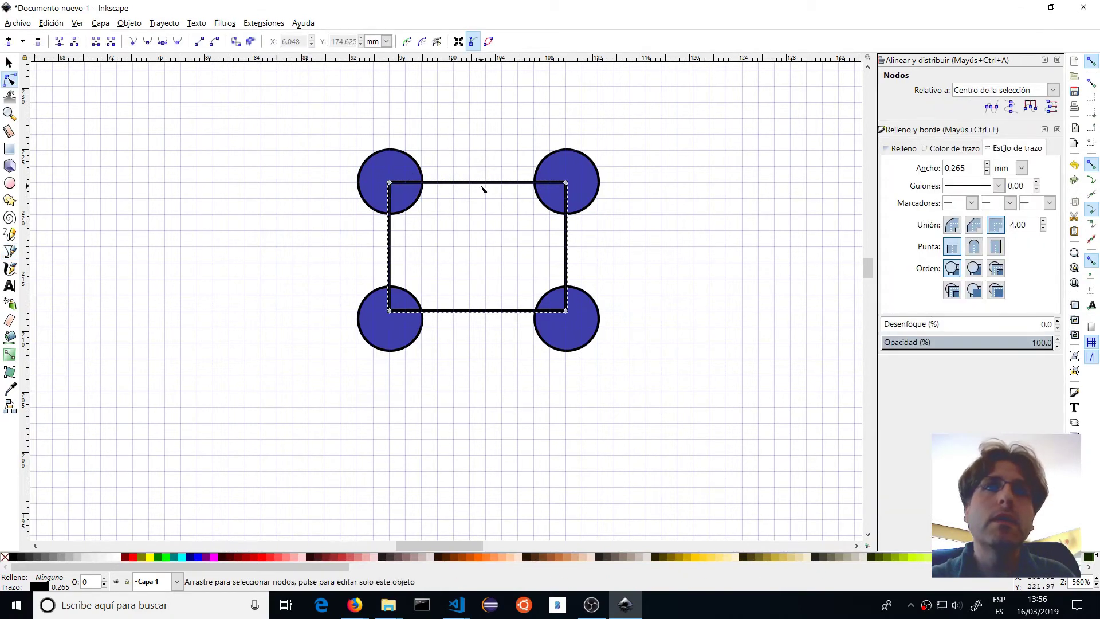
{"action": "left_click_drag", "start_coordinate": [477, 187], "coordinate": [477, 132]}
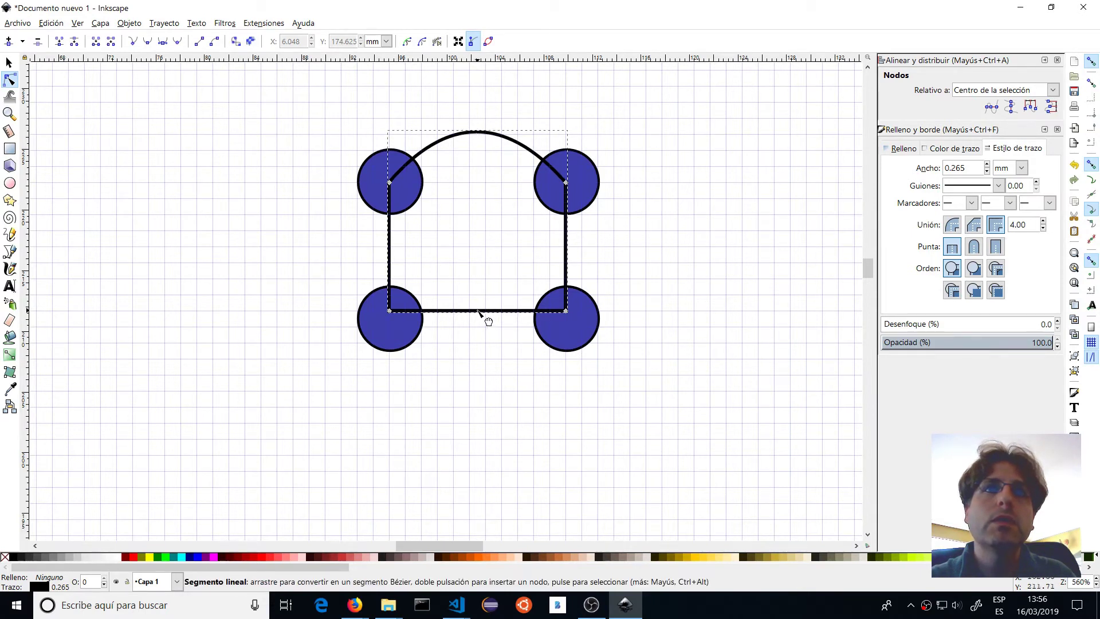
{"action": "left_click_drag", "start_coordinate": [479, 311], "coordinate": [482, 288]}
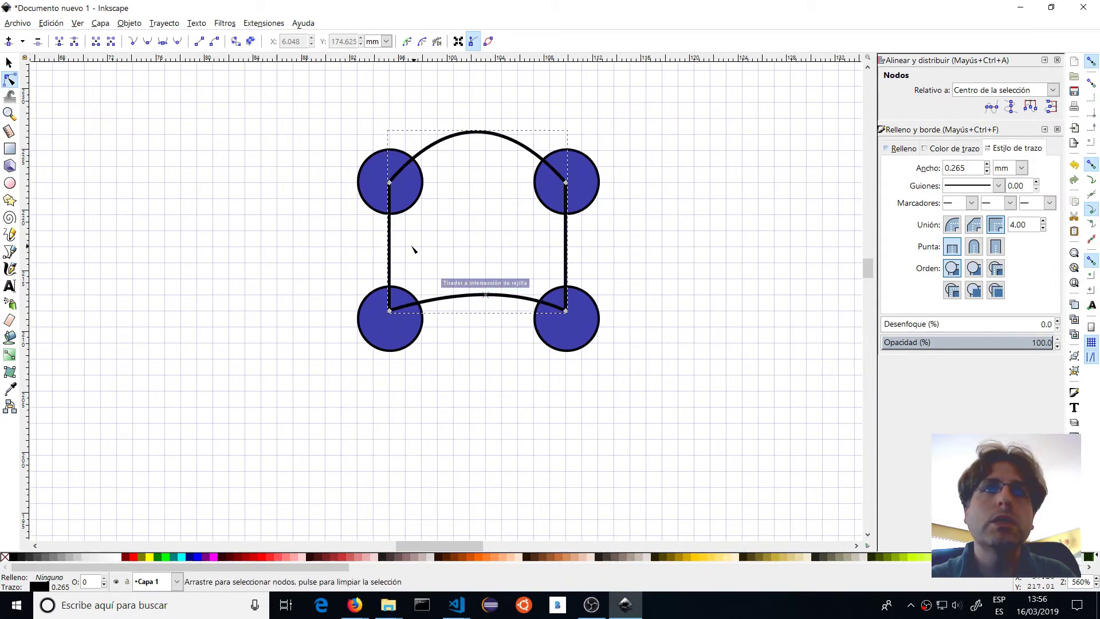
{"action": "mouse_move", "coordinate": [392, 252]}
{"action": "left_mouse_down"}
{"action": "mouse_move", "coordinate": [407, 255]}
{"action": "mouse_move", "coordinate": [406, 246]}
{"action": "left_mouse_up"}
{"action": "left_click_drag", "start_coordinate": [566, 245], "coordinate": [549, 245]}
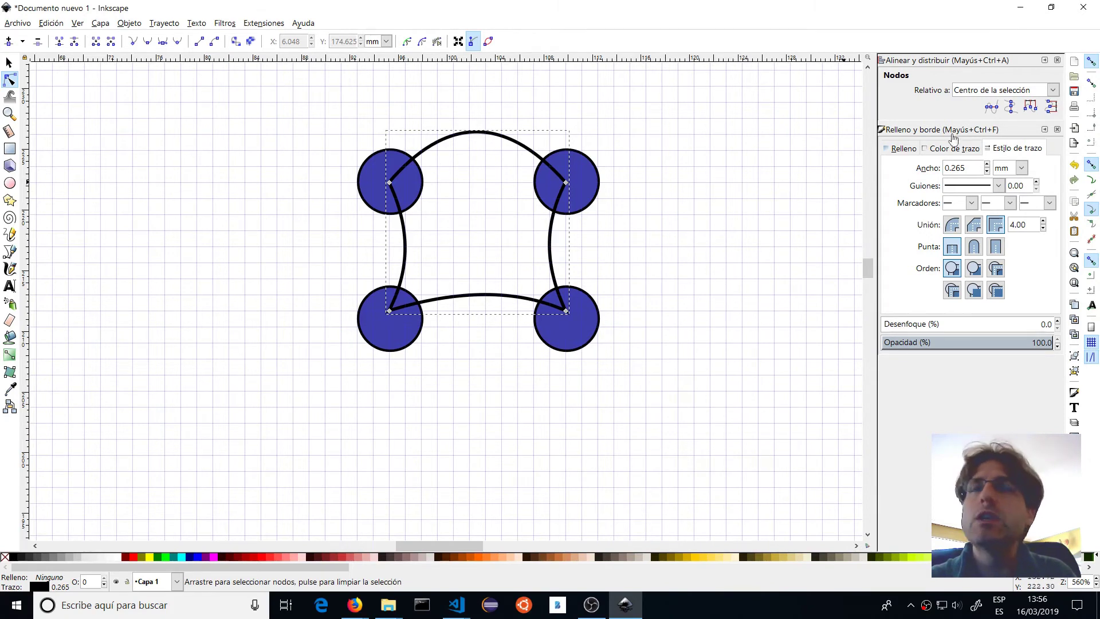
Give the body path a flat dark green fill of RGBA 003821be and set its stroke width to 0.000 mm
{"action": "left_click", "coordinate": [945, 149]}
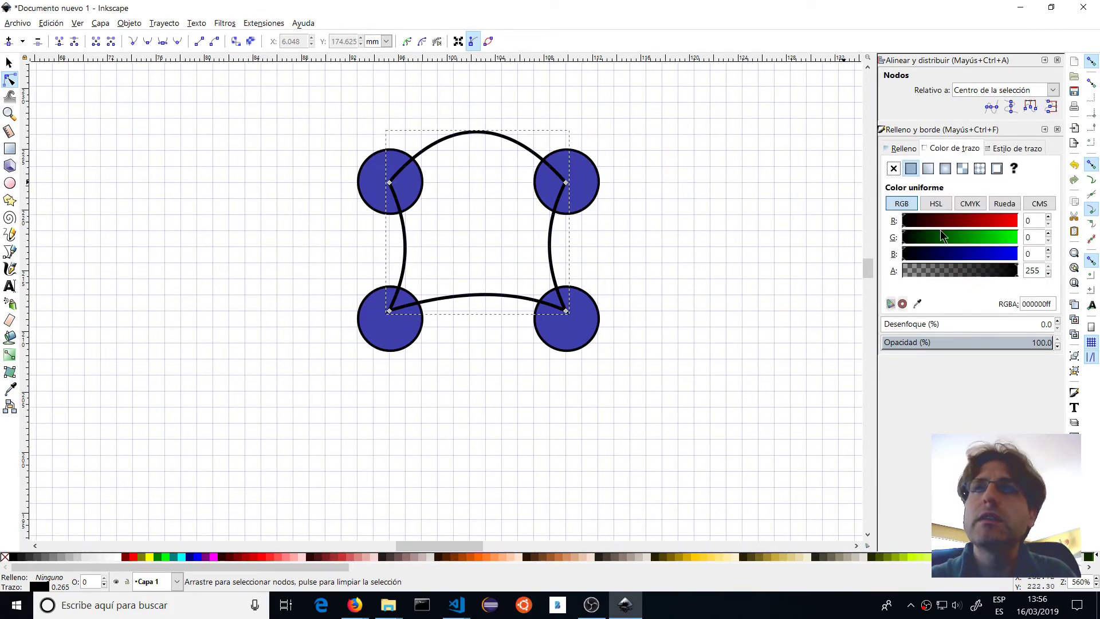
{"action": "left_click", "coordinate": [898, 148]}
{"action": "left_click", "coordinate": [910, 169]}
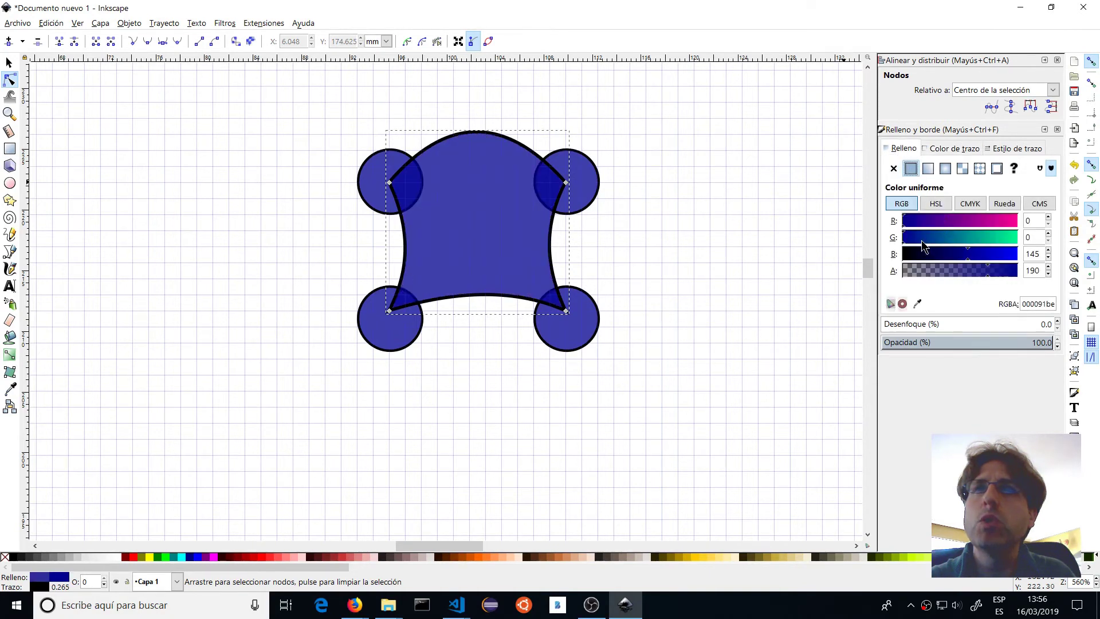
{"action": "mouse_move", "coordinate": [921, 239]}
{"action": "left_mouse_down"}
{"action": "mouse_move", "coordinate": [930, 241]}
{"action": "mouse_move", "coordinate": [919, 257]}
{"action": "left_mouse_up"}
{"action": "left_click", "coordinate": [939, 254]}
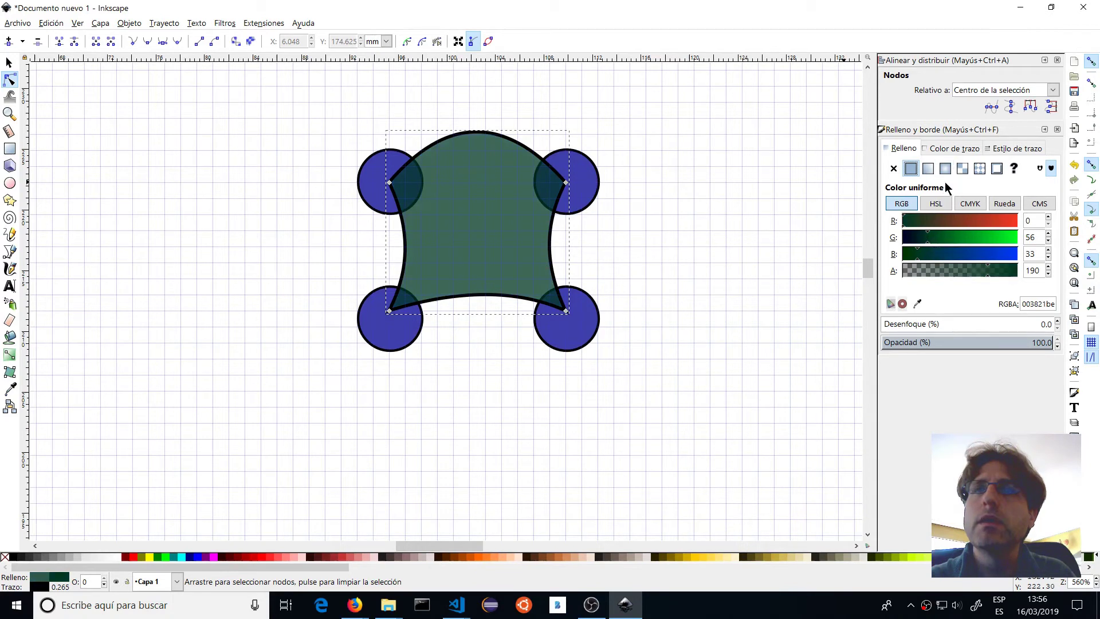
{"action": "left_click", "coordinate": [1009, 147]}
{"action": "left_click", "coordinate": [986, 170]}
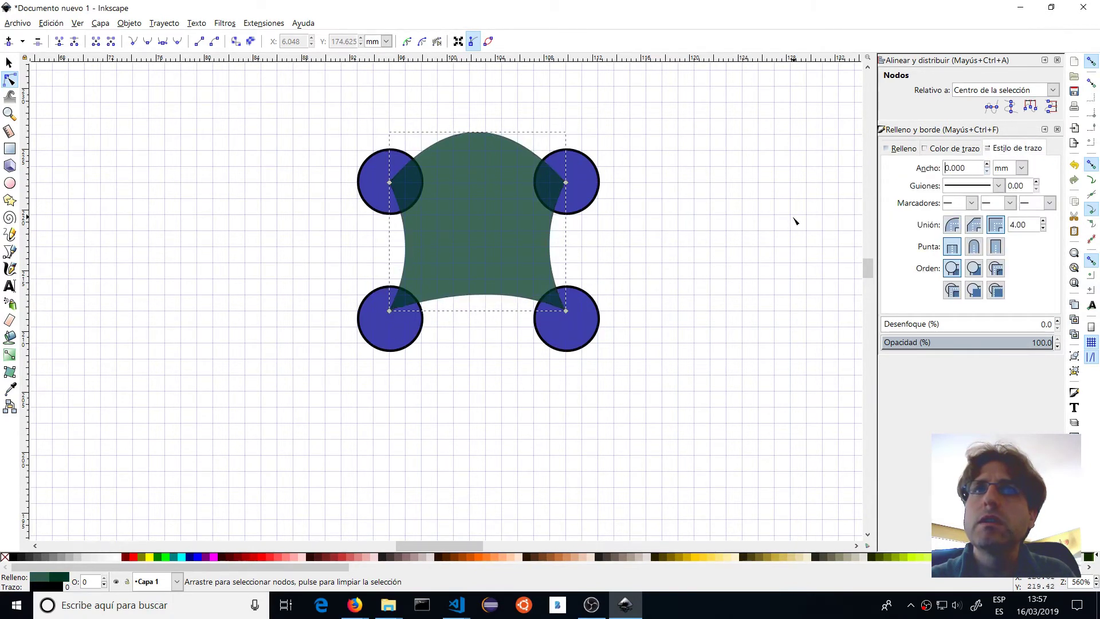
Lower the green body path in the stacking order so that it lies behind all four rotor circles
{"action": "right_click", "coordinate": [457, 226]}
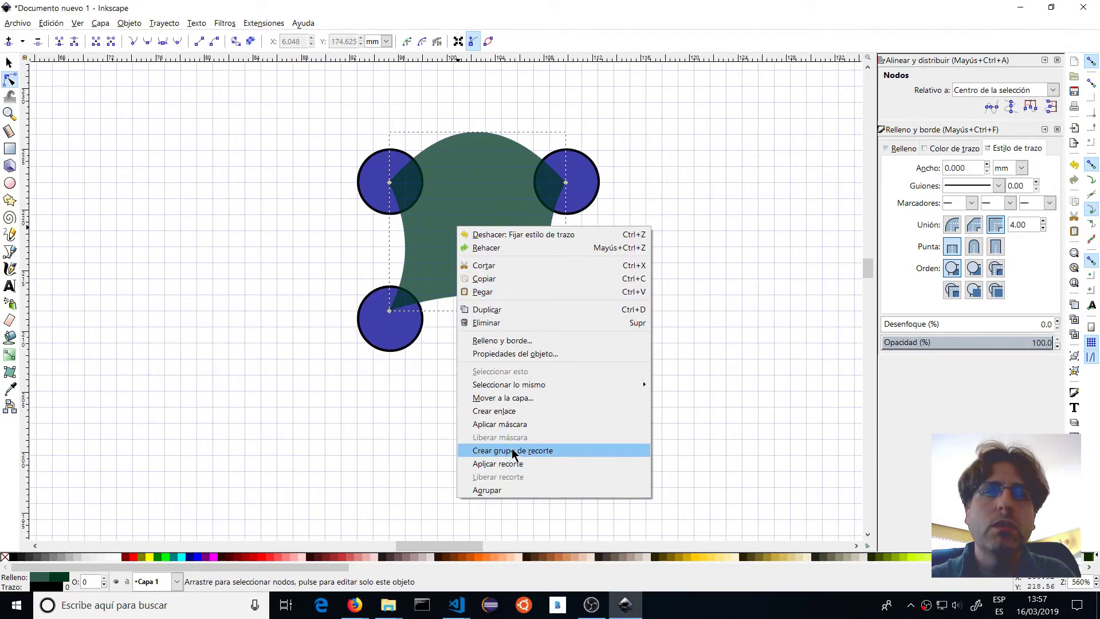
{"action": "left_click", "coordinate": [462, 186]}
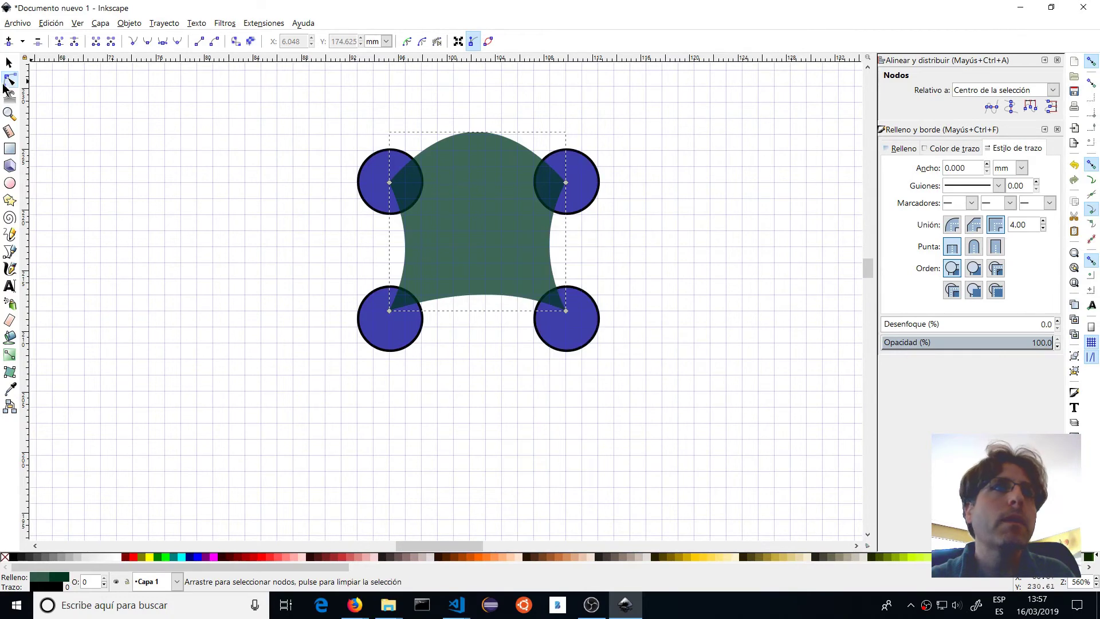
{"action": "left_click", "coordinate": [9, 61]}
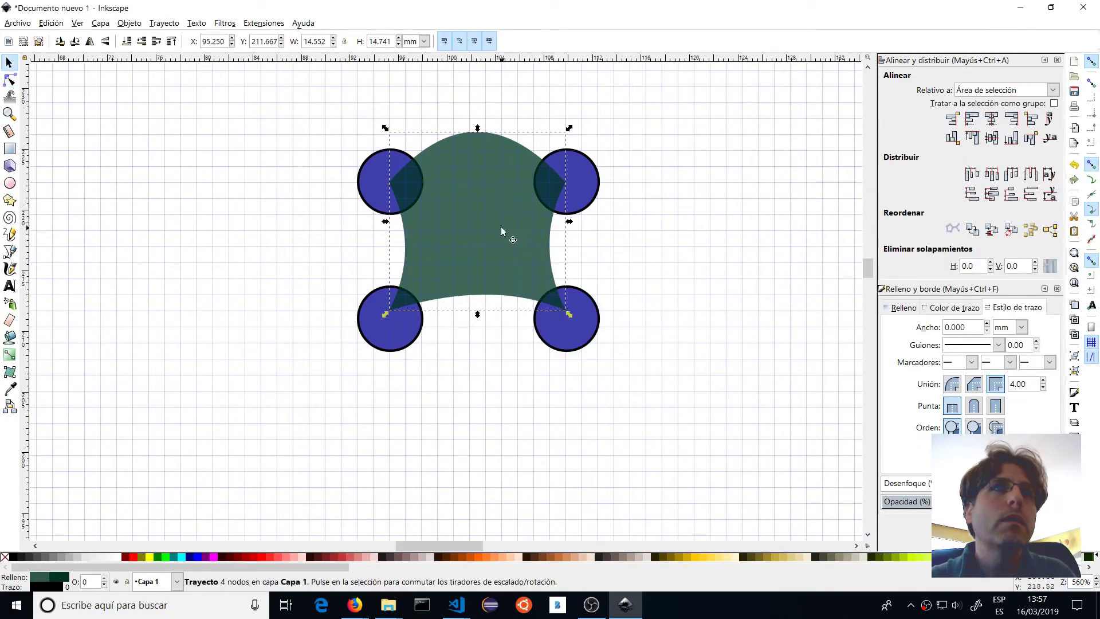
{"action": "left_click", "coordinate": [129, 43]}
{"action": "left_click", "coordinate": [130, 43]}
{"action": "left_click", "coordinate": [128, 43]}
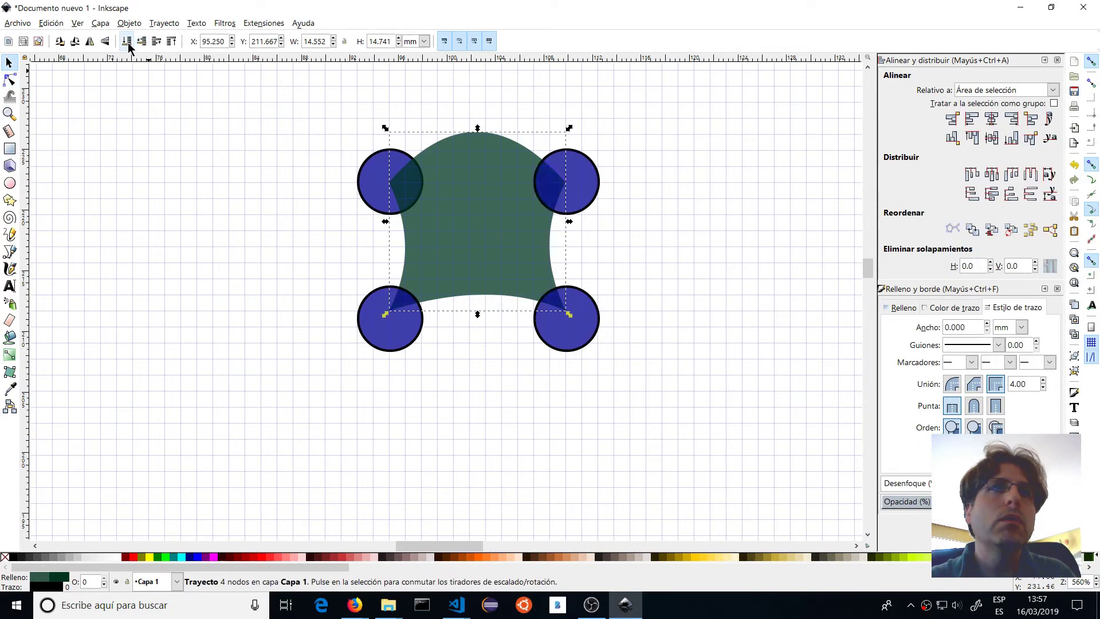
{"action": "left_click", "coordinate": [128, 43]}
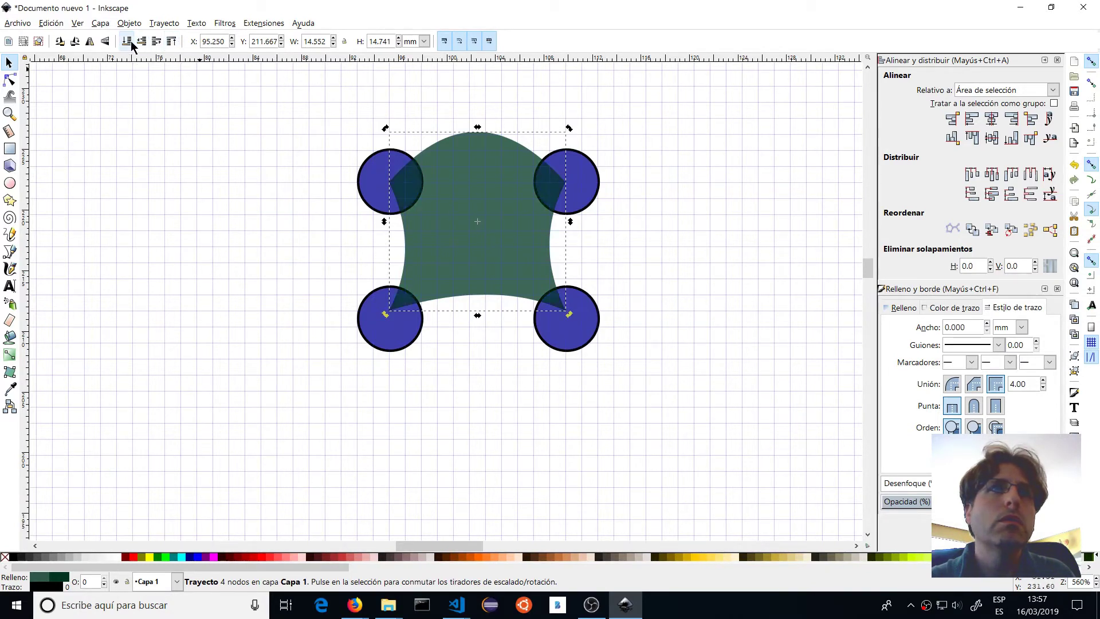
Select the upper-left rotor circle
{"action": "left_click", "coordinate": [369, 199]}
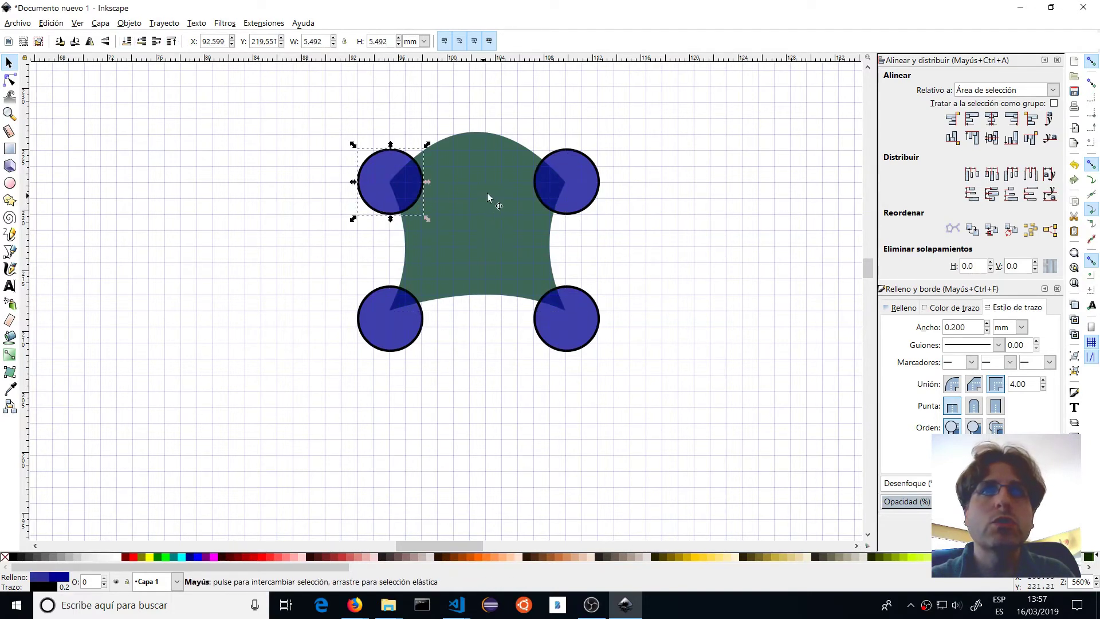